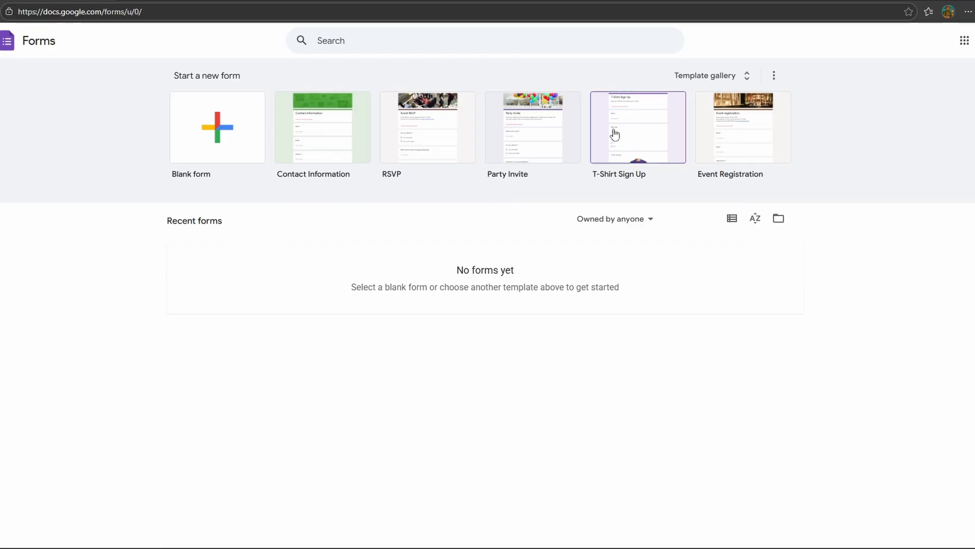
Browse the Personal, Work and Education form templates in the full template gallery and return to the Forms home page
{"action": "left_click", "coordinate": [701, 81]}
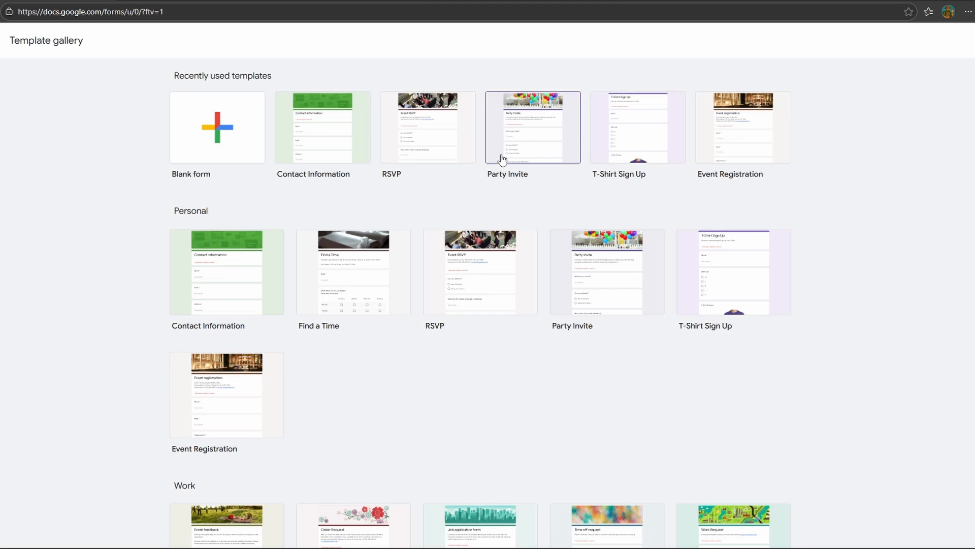
{"action": "scroll", "coordinate": [477, 173], "scroll_direction": "down", "scroll_amount": 2}
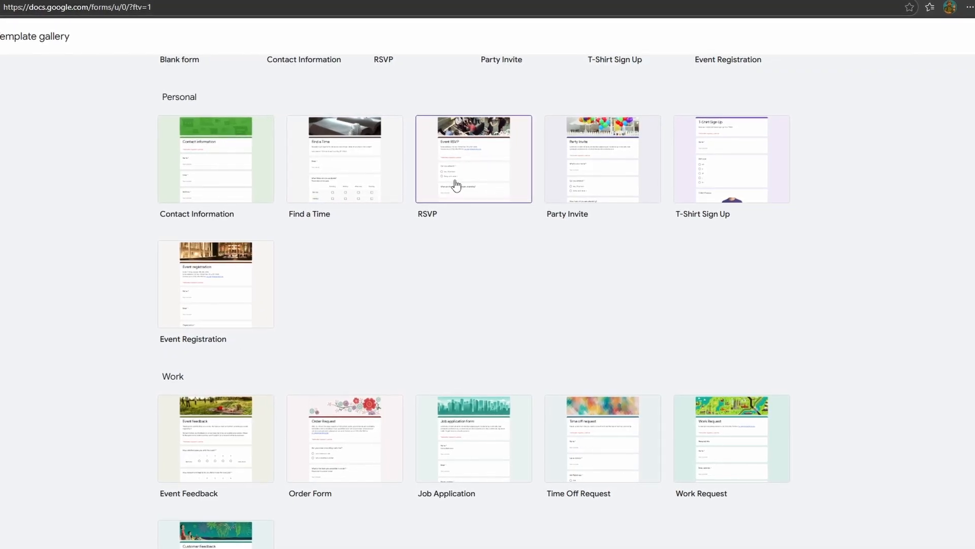
{"action": "scroll", "coordinate": [457, 186], "scroll_direction": "down", "scroll_amount": 1}
{"action": "scroll", "coordinate": [456, 185], "scroll_direction": "down", "scroll_amount": 3}
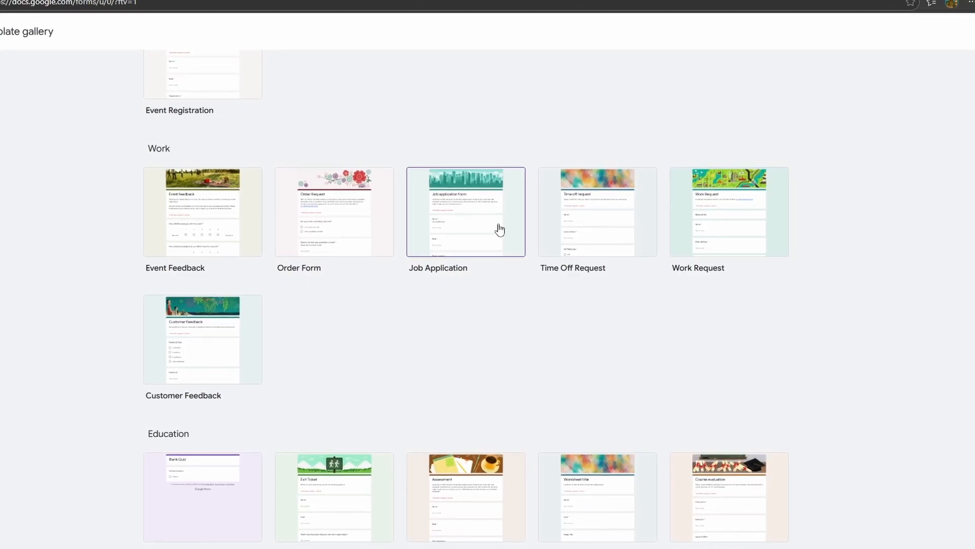
{"action": "scroll", "coordinate": [473, 203], "scroll_direction": "down", "scroll_amount": 1}
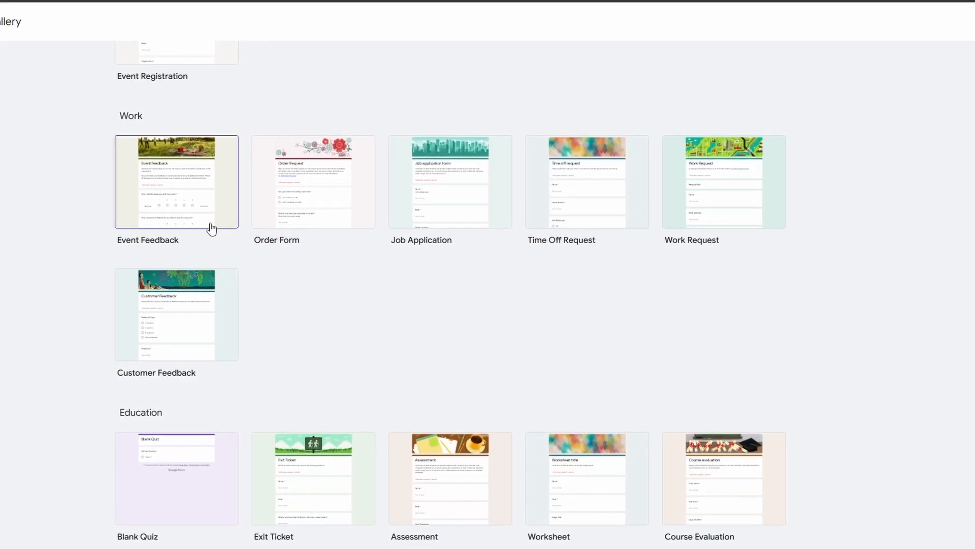
{"action": "scroll", "coordinate": [237, 238], "scroll_direction": "up", "scroll_amount": 7}
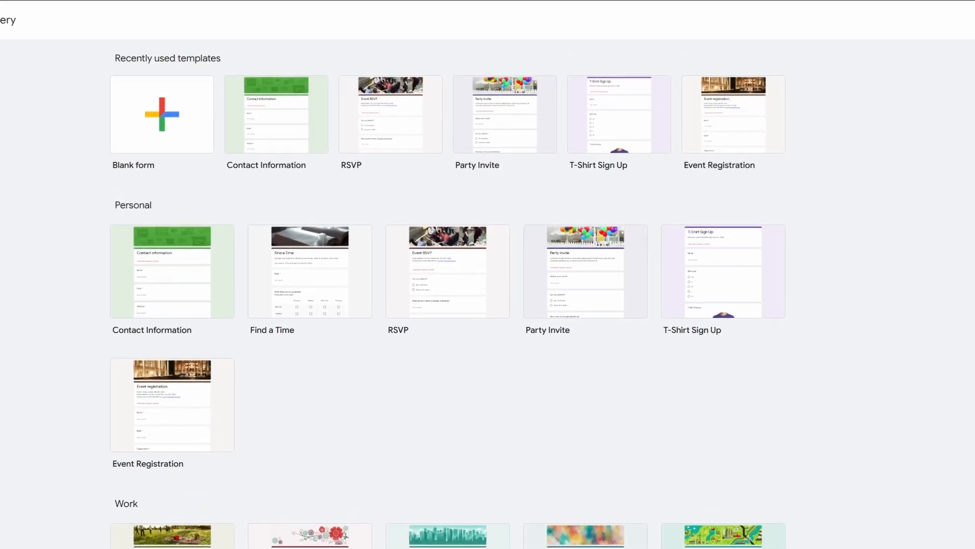
{"action": "left_click", "coordinate": [0, 21]}
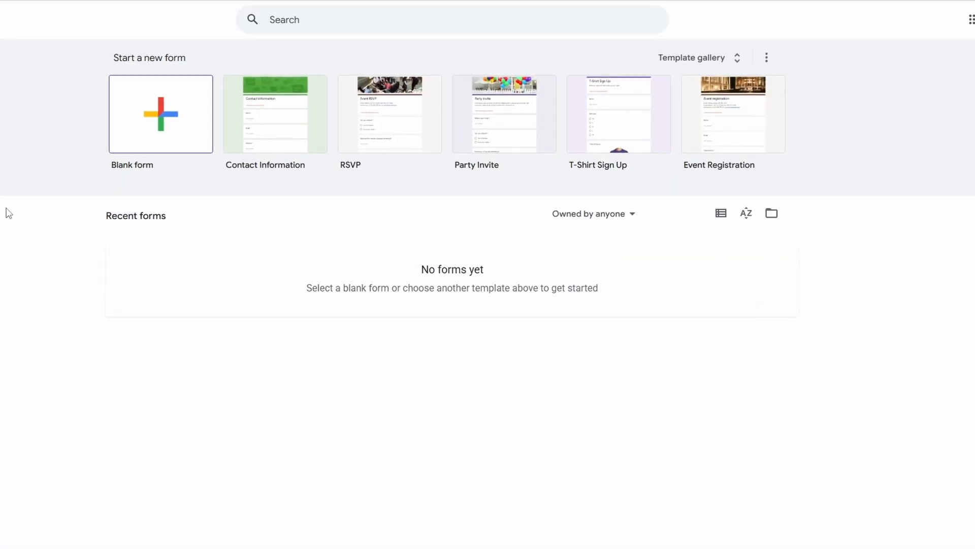
Create a blank form and title it "Contact Form"
{"action": "left_click", "coordinate": [159, 117]}
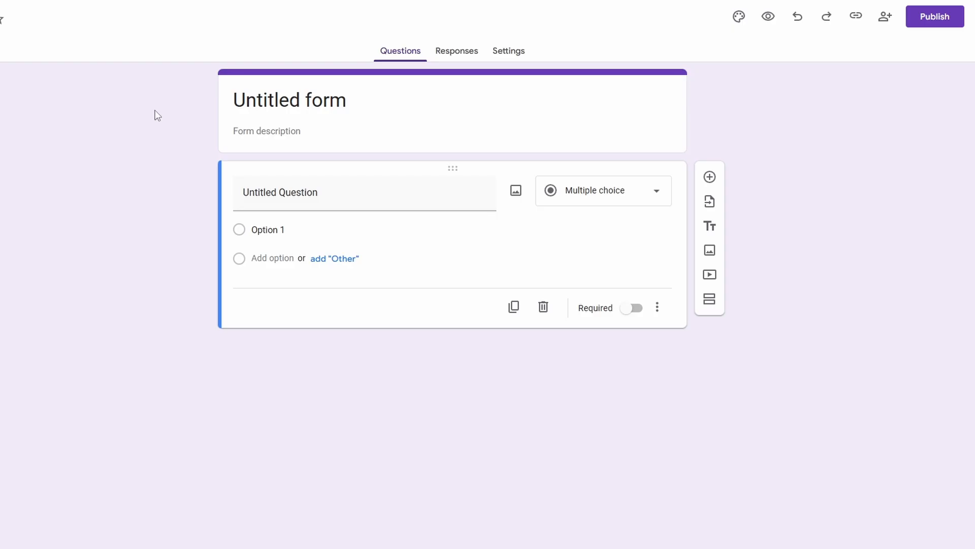
{"action": "double_click", "coordinate": [340, 99]}
{"action": "left_click_drag", "start_coordinate": [296, 99], "coordinate": [226, 92]}
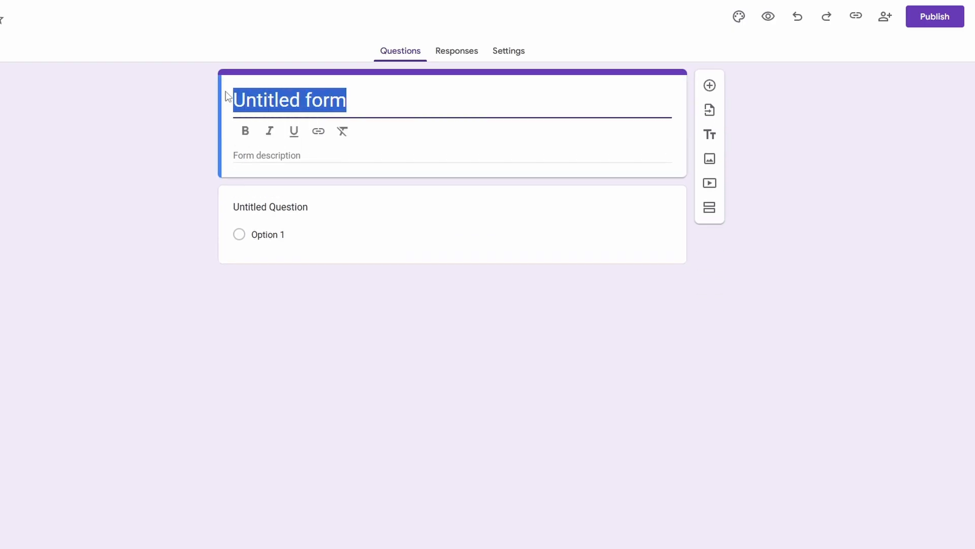
{"action": "type", "text": "Contact "}
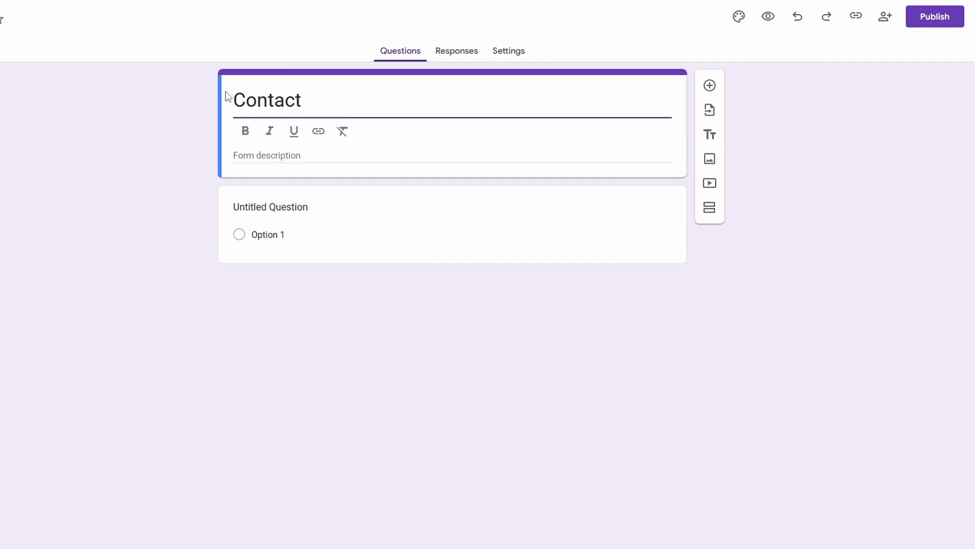
{"action": "type", "text": "Form"}
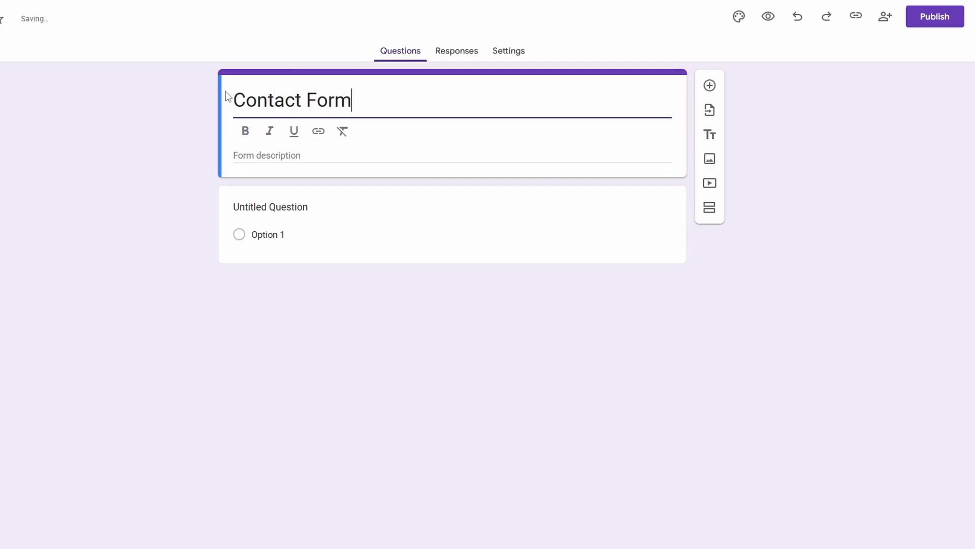
Try bold, italic and underline formatting on the word "Form" in the form title
{"action": "left_click", "coordinate": [245, 131]}
{"action": "left_click_drag", "start_coordinate": [352, 102], "coordinate": [307, 102]}
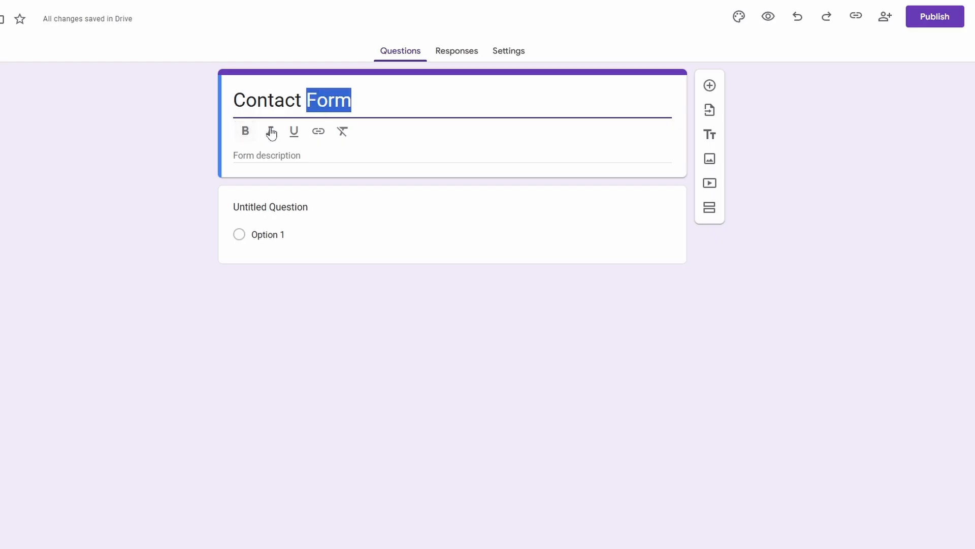
{"action": "left_click", "coordinate": [246, 131]}
{"action": "left_click", "coordinate": [268, 133]}
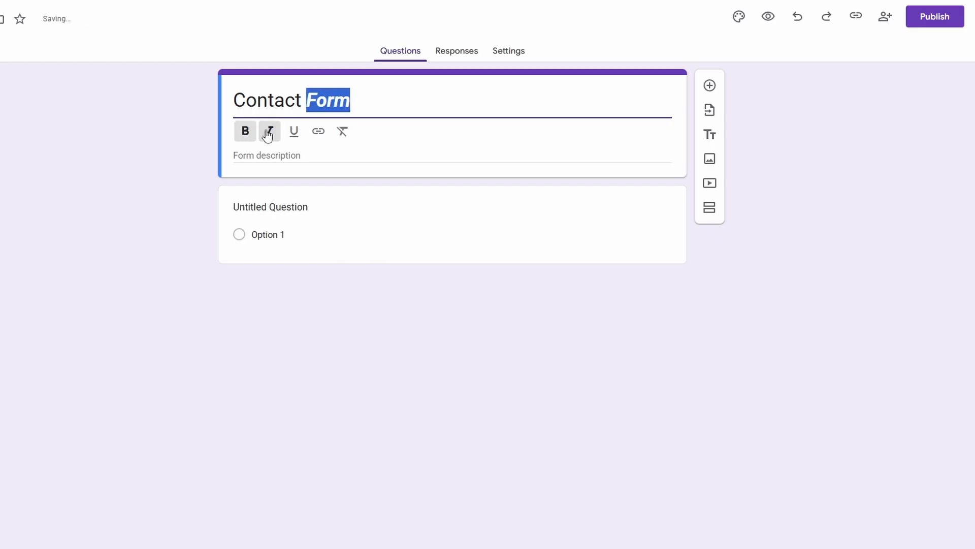
{"action": "left_click", "coordinate": [293, 132]}
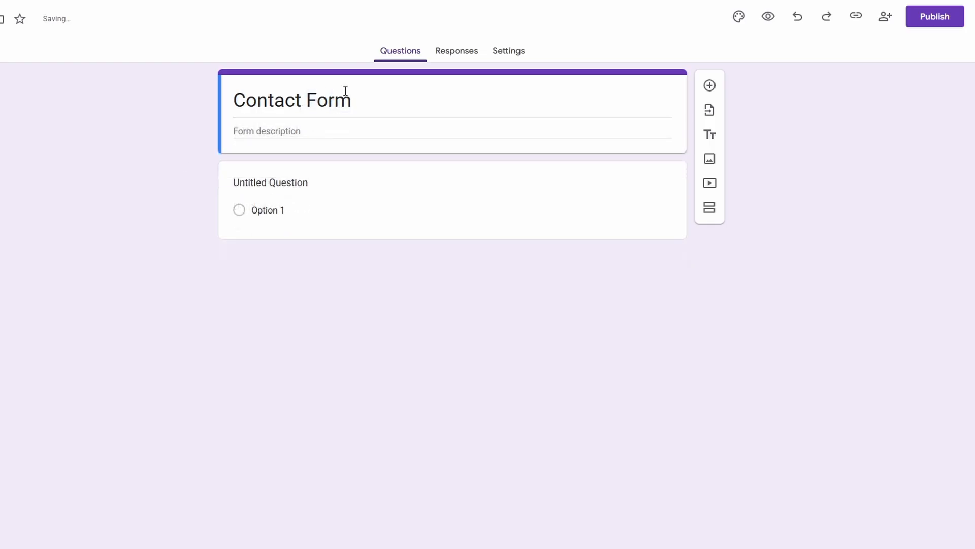
Enter "Contact form for the upcoming surprise party" as the form description
{"action": "left_click", "coordinate": [262, 131]}
{"action": "type", "text": "c"}
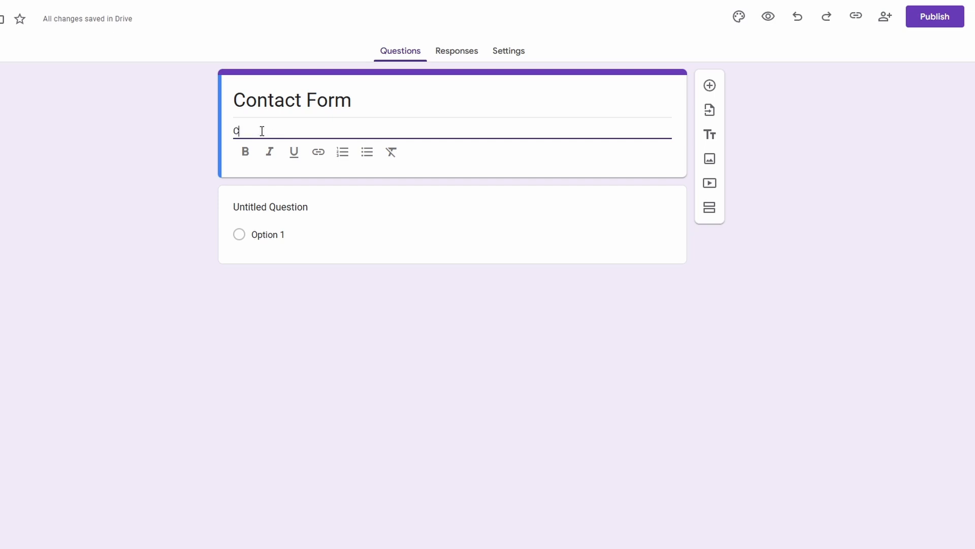
{"action": "type", "text": "ontact form for the upcom"}
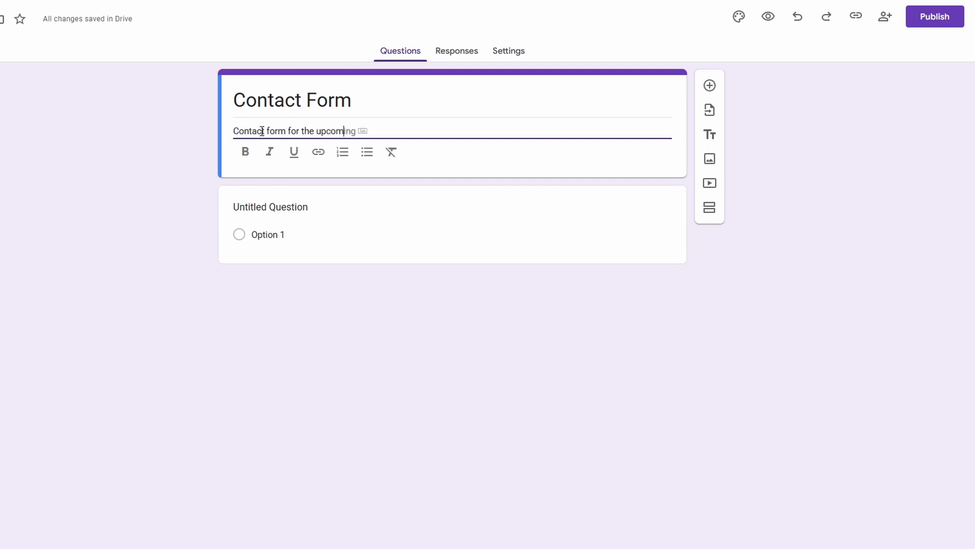
{"action": "key", "text": "Tab"}
{"action": "type", "text": "surp"}
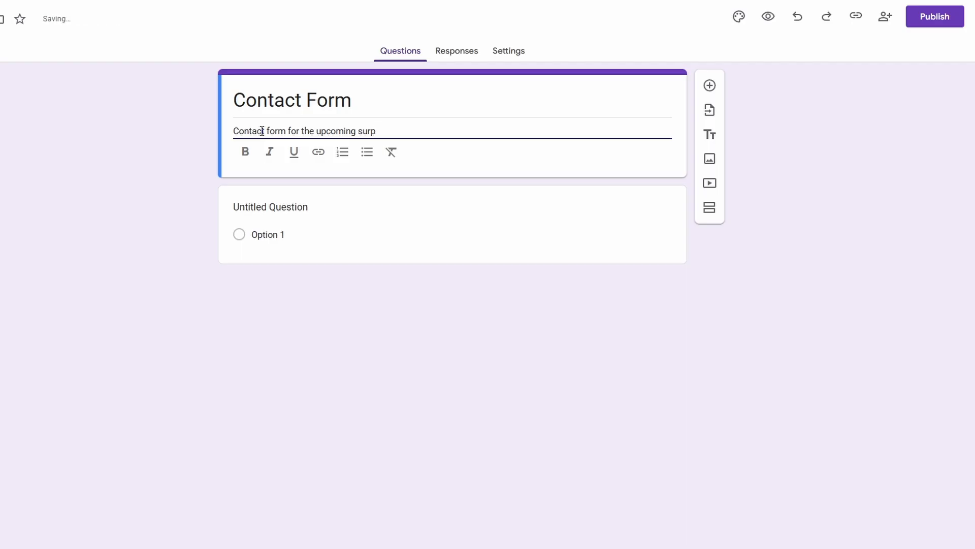
{"action": "type", "text": "rise party"}
{"action": "left_click", "coordinate": [127, 203]}
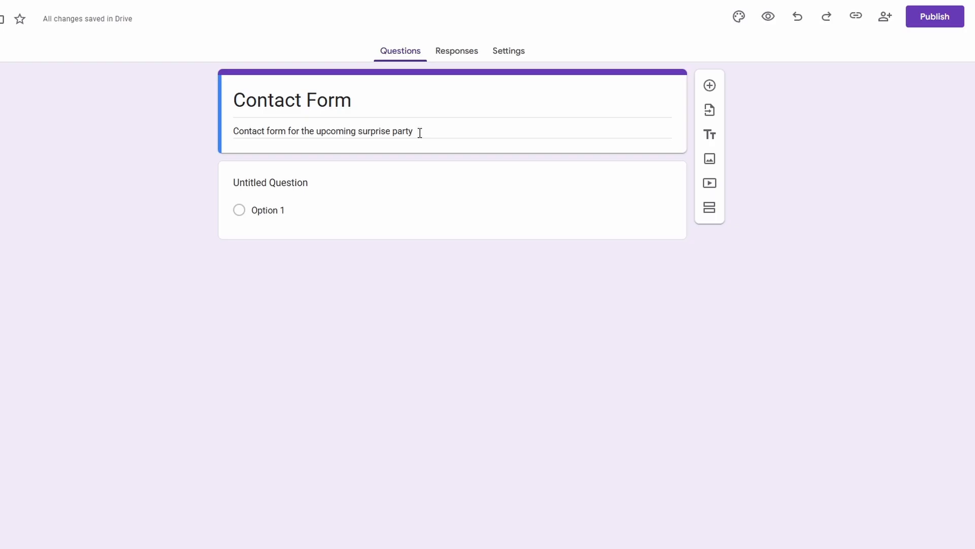
Set up the first question as a required Short answer question reading "What is your name?"
{"action": "left_click", "coordinate": [287, 182]}
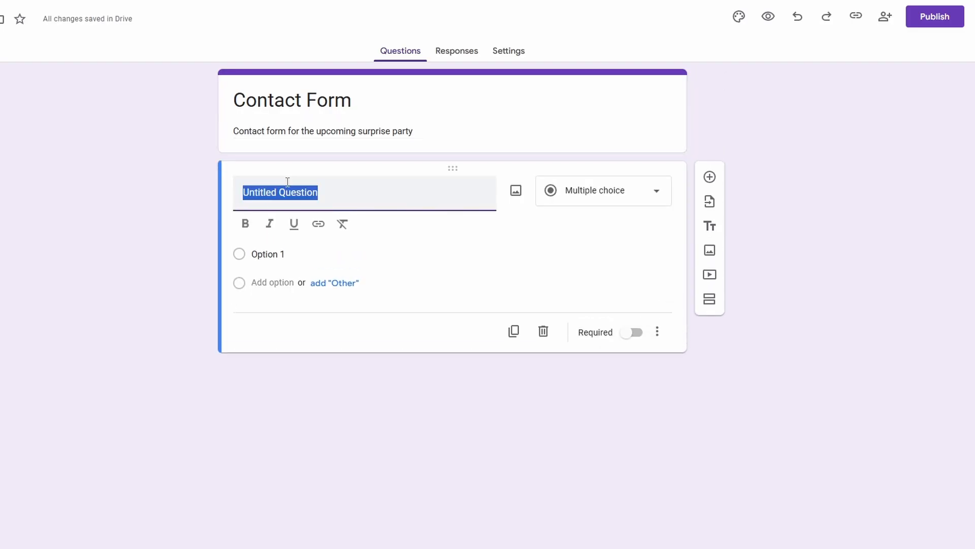
{"action": "type", "text": "W"}
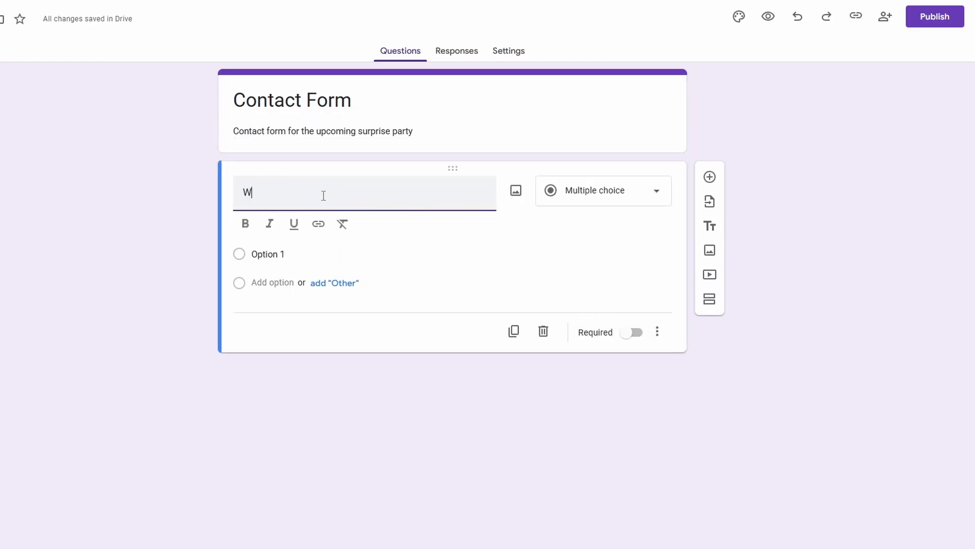
{"action": "type", "text": "hat is your name?"}
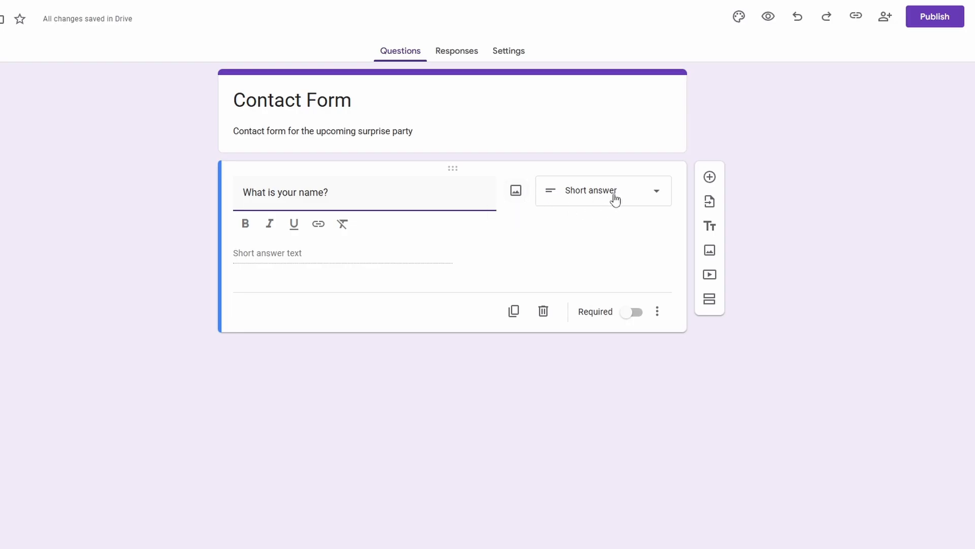
{"action": "left_click", "coordinate": [582, 197]}
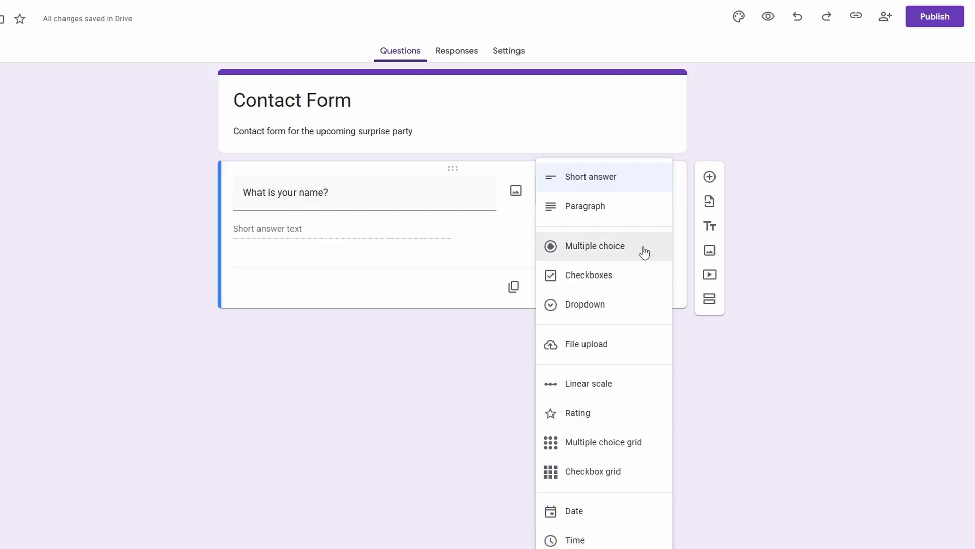
{"action": "left_click", "coordinate": [589, 191]}
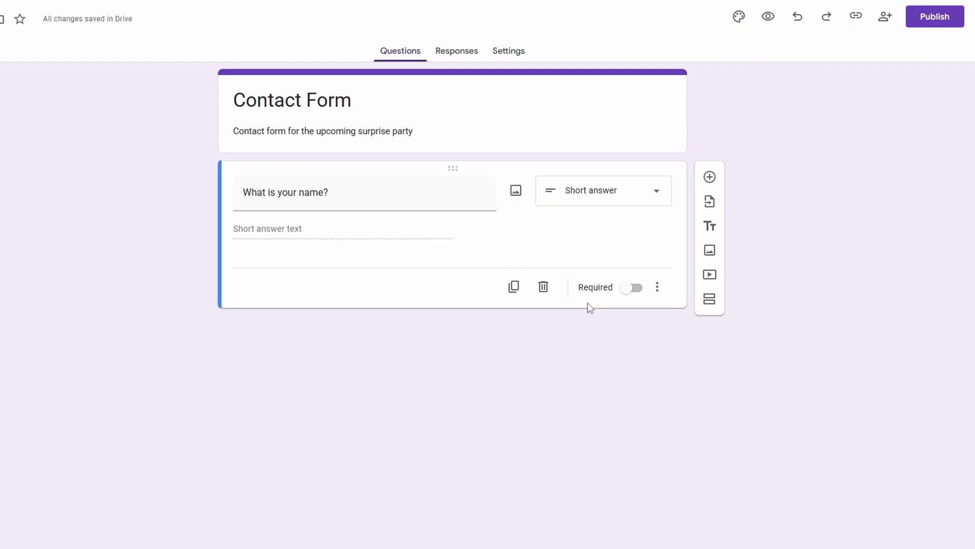
{"action": "left_click", "coordinate": [629, 290]}
Duplicate the "What is your name?" question and move the copy above the original
{"action": "left_click", "coordinate": [510, 289]}
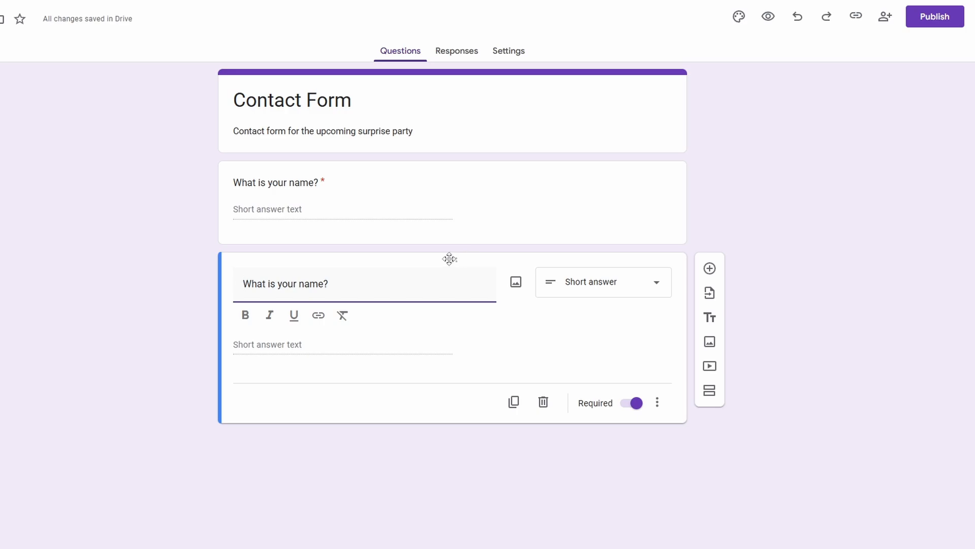
{"action": "left_click_drag", "start_coordinate": [462, 256], "coordinate": [462, 151]}
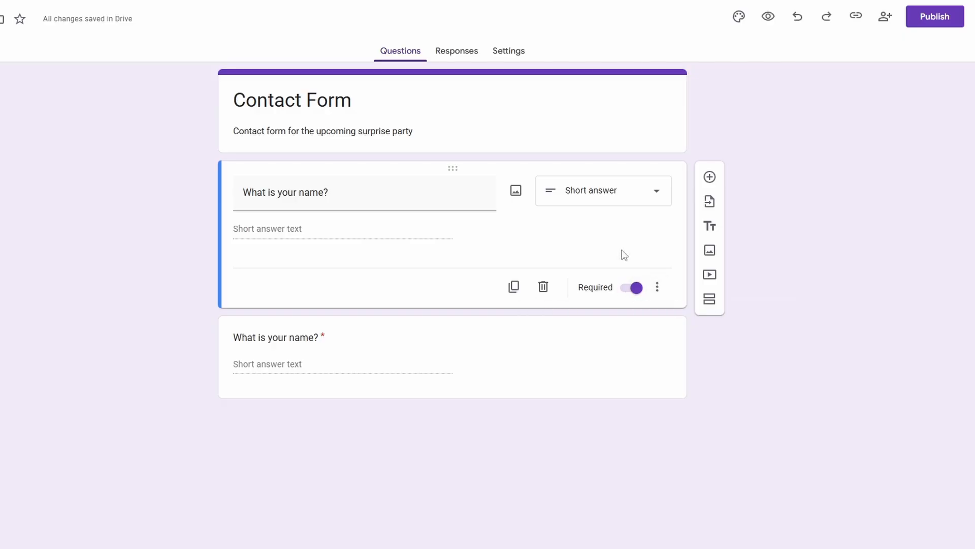
Try showing the description and response validation options on the upper question, and hide both again
{"action": "left_click", "coordinate": [658, 290]}
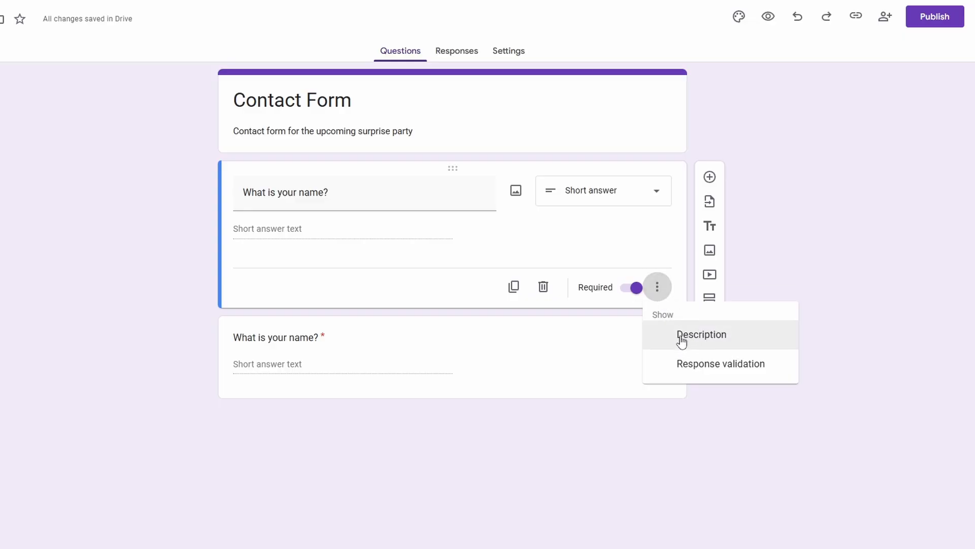
{"action": "left_click", "coordinate": [682, 338]}
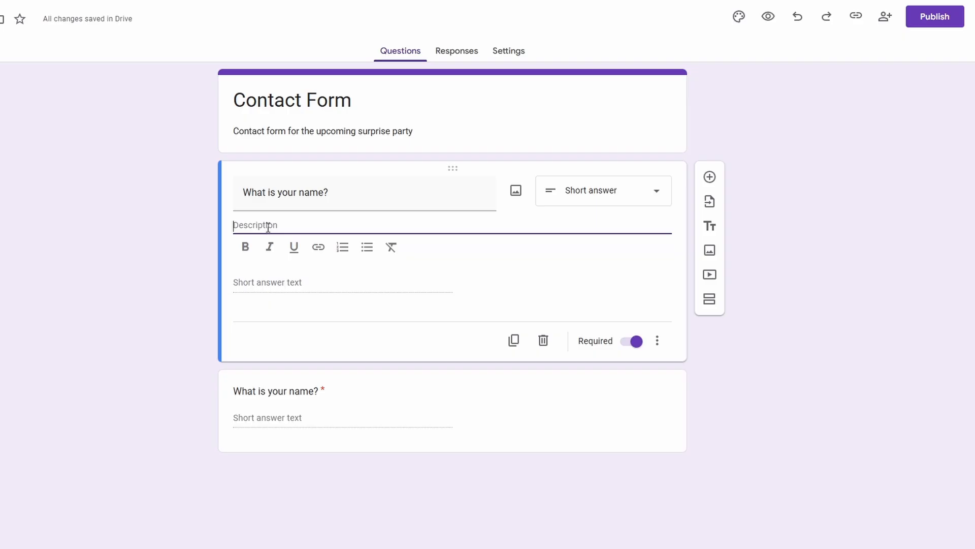
{"action": "left_click", "coordinate": [657, 347]}
{"action": "left_click", "coordinate": [686, 422]}
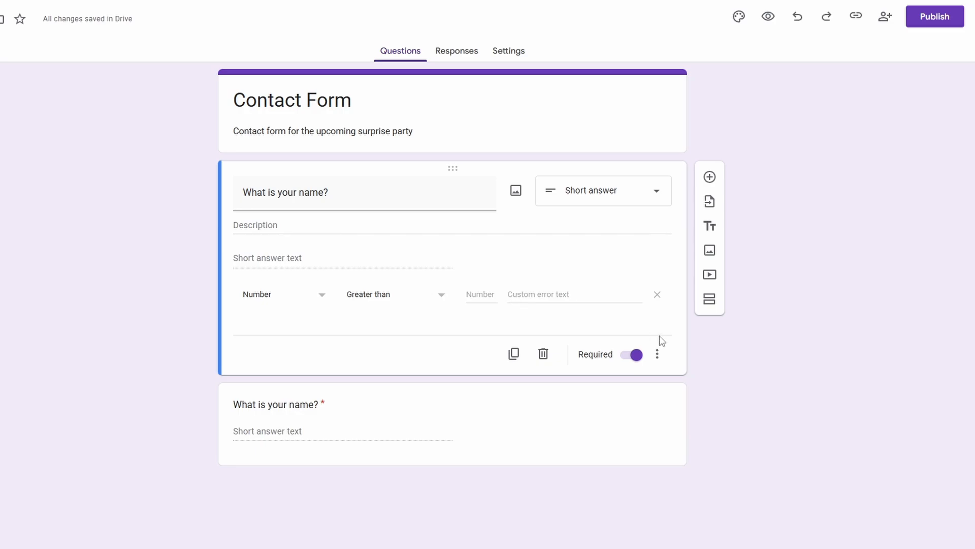
{"action": "left_click", "coordinate": [656, 359]}
{"action": "left_click", "coordinate": [664, 405]}
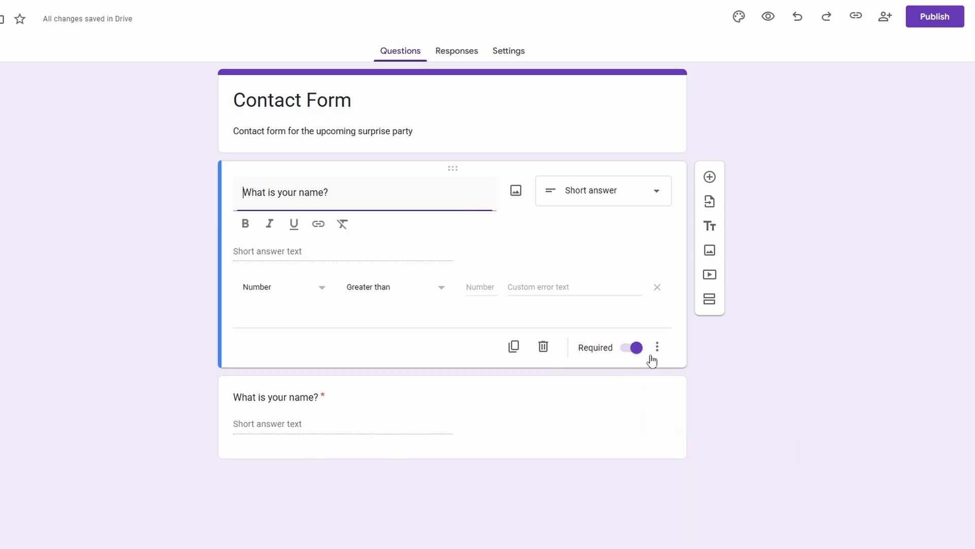
{"action": "left_click", "coordinate": [657, 349]}
{"action": "left_click", "coordinate": [701, 433]}
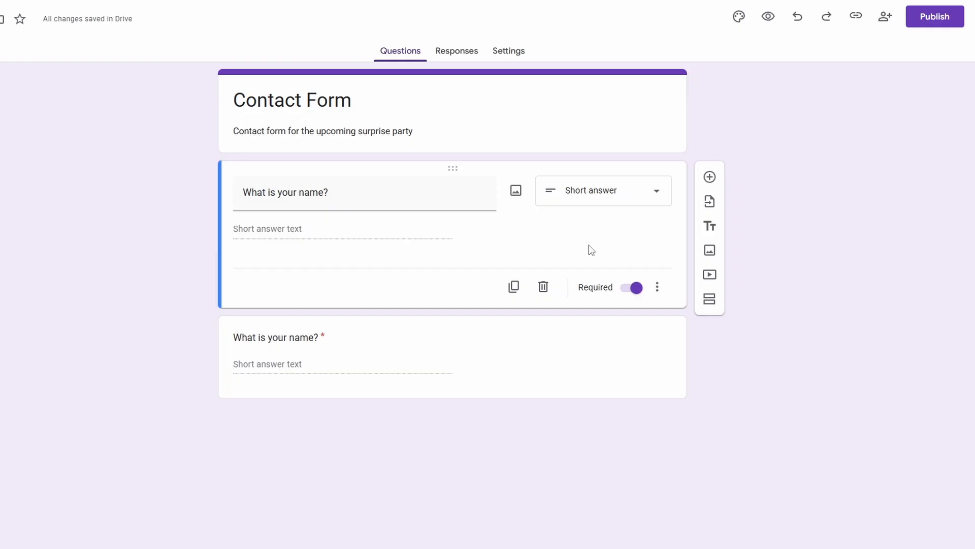
Change the upper question to the Paragraph type and reword it as "What was your experience like at our last party?"
{"action": "left_click", "coordinate": [588, 196]}
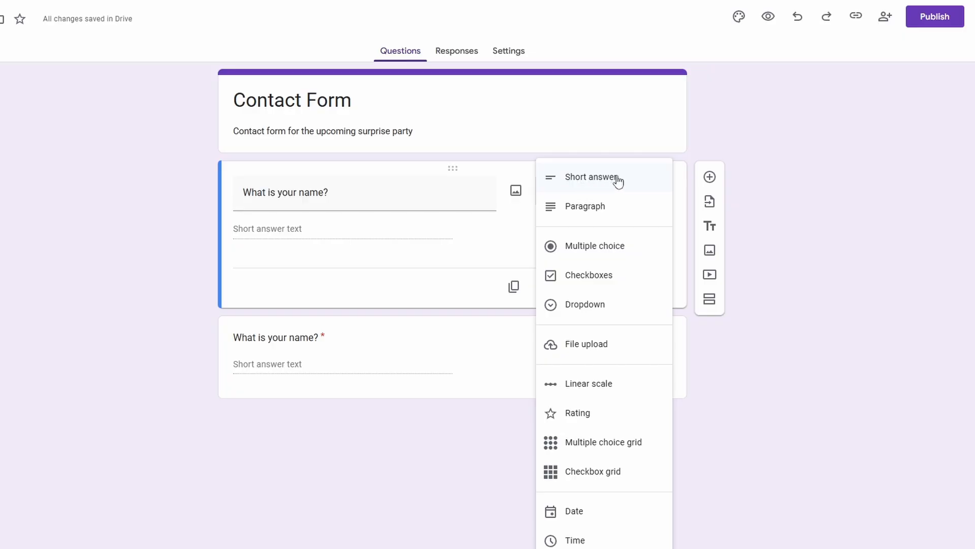
{"action": "left_click", "coordinate": [584, 209]}
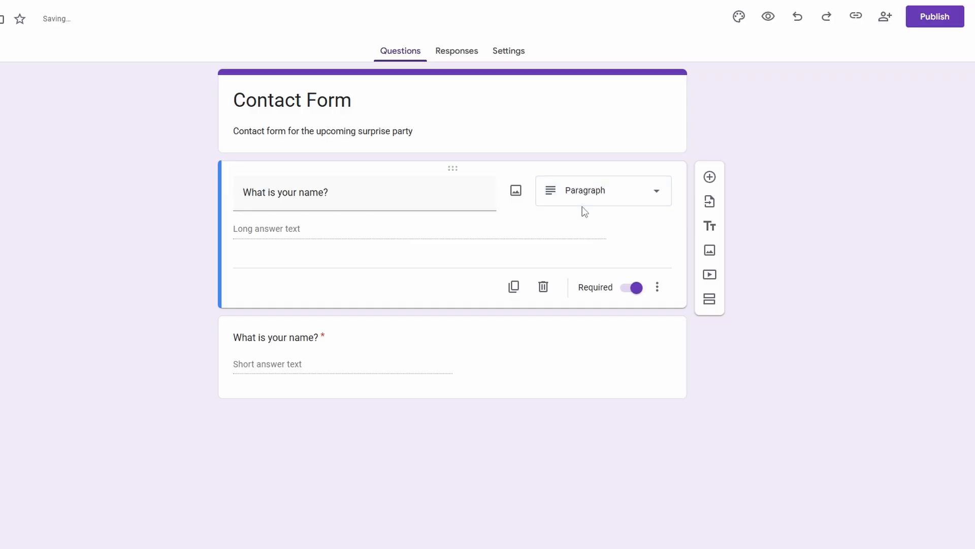
{"action": "left_click", "coordinate": [374, 198]}
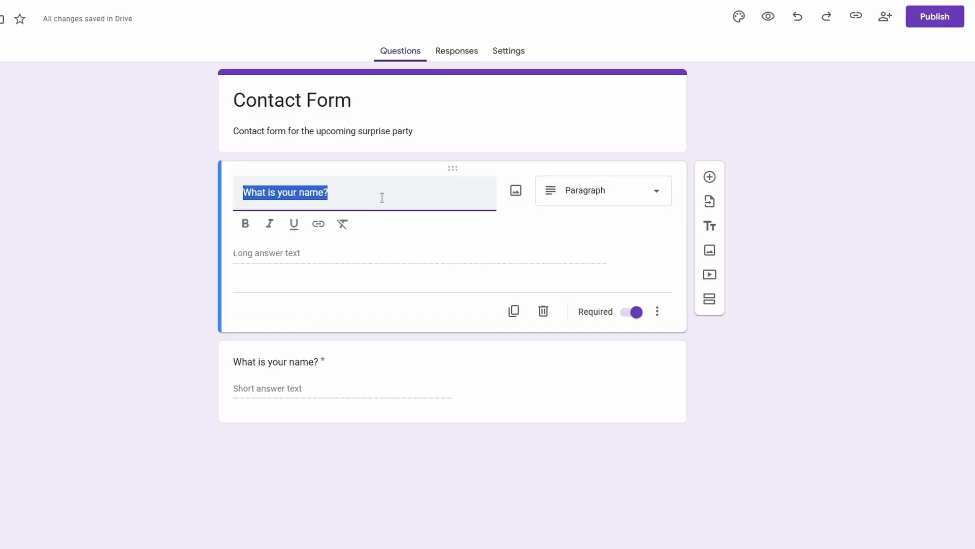
{"action": "type", "text": "What "}
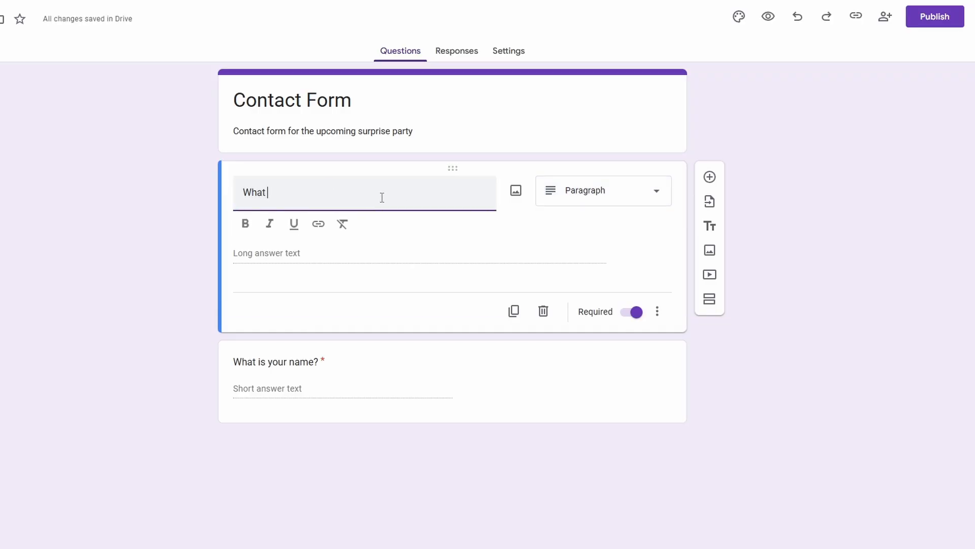
{"action": "type", "text": "was your exp"}
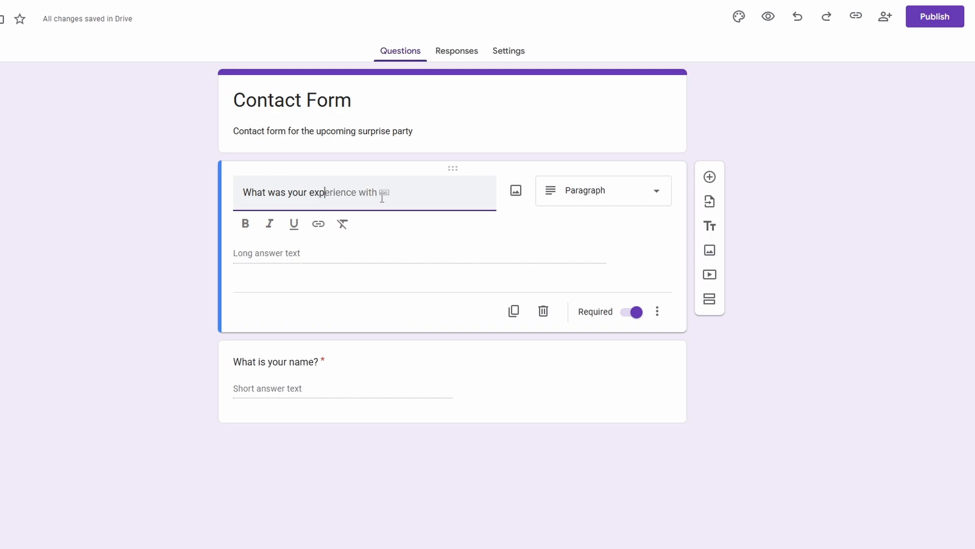
{"action": "type", "text": "erience like at our last party?"}
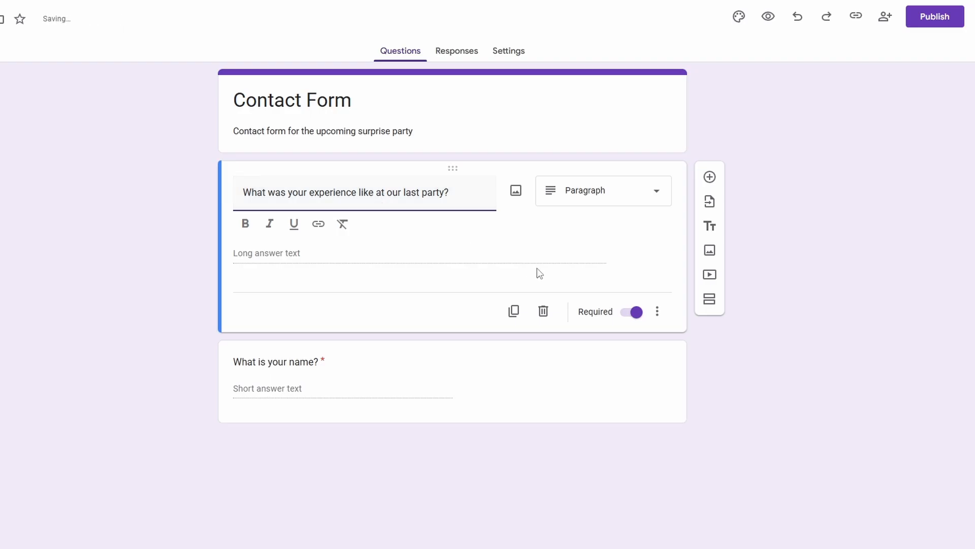
Change the upper question to the Multiple choice type and reword it as "How many guests will be coming with you?"
{"action": "left_click", "coordinate": [642, 244]}
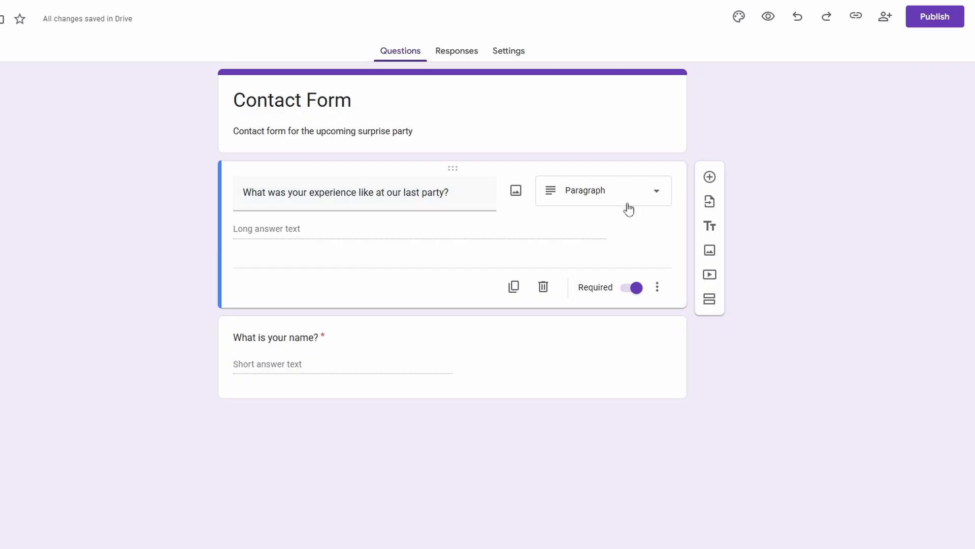
{"action": "left_click", "coordinate": [596, 203]}
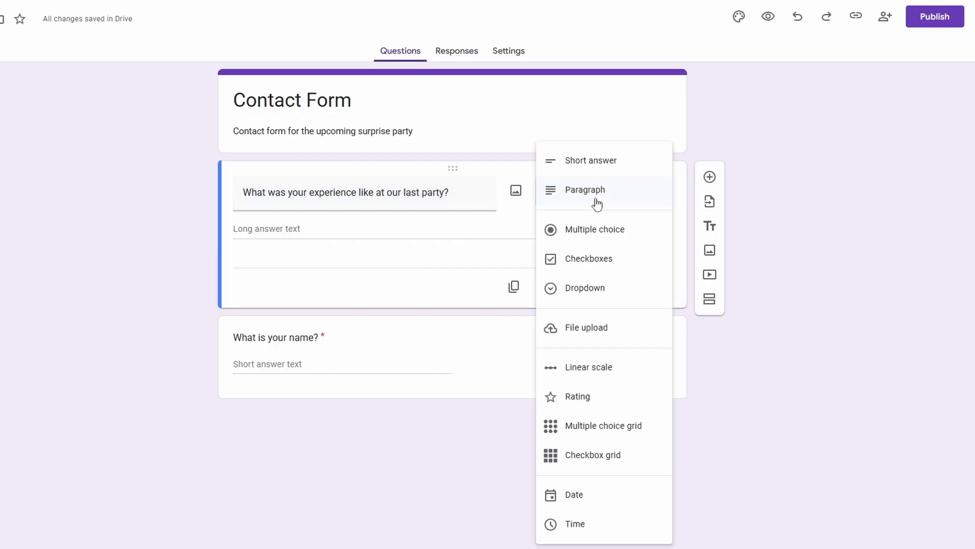
{"action": "left_click", "coordinate": [616, 231]}
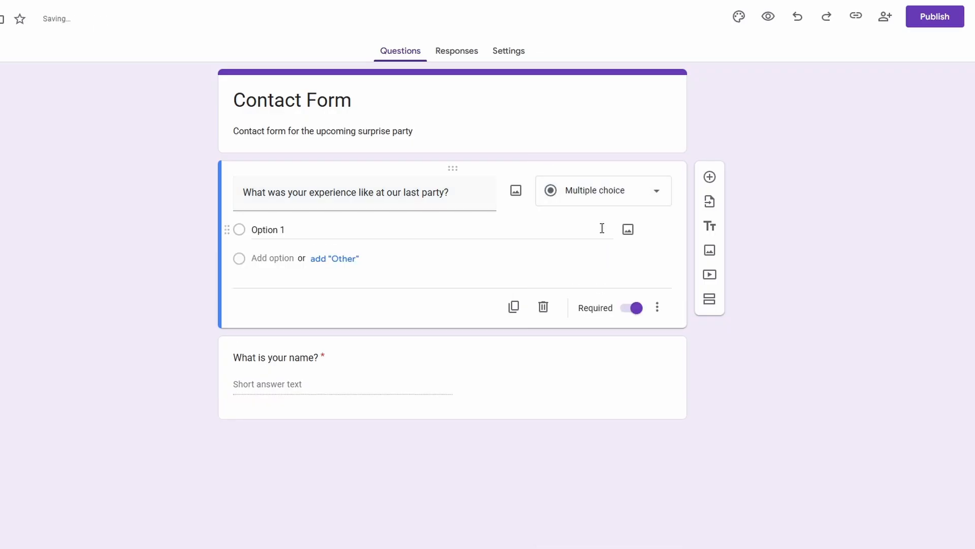
{"action": "triple_click", "coordinate": [461, 192]}
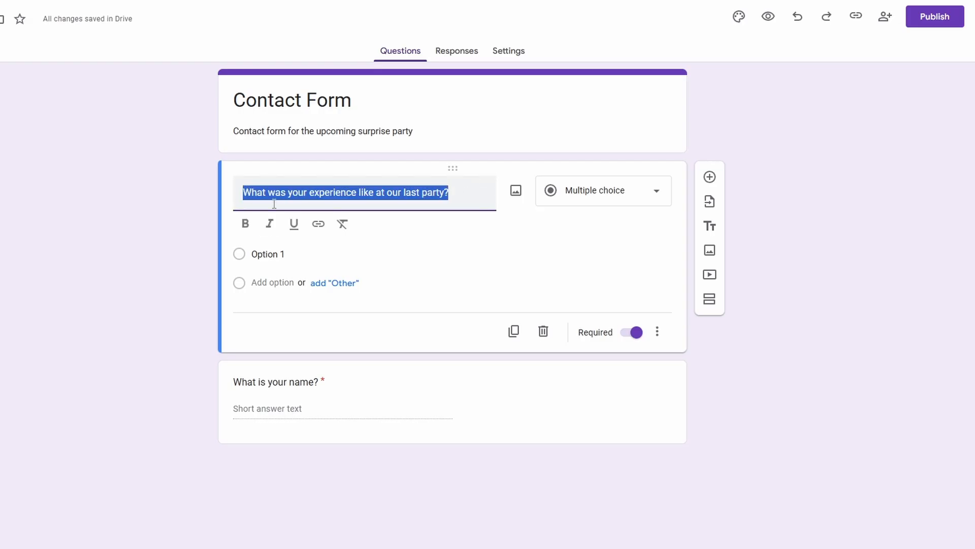
{"action": "type", "text": "How many gu"}
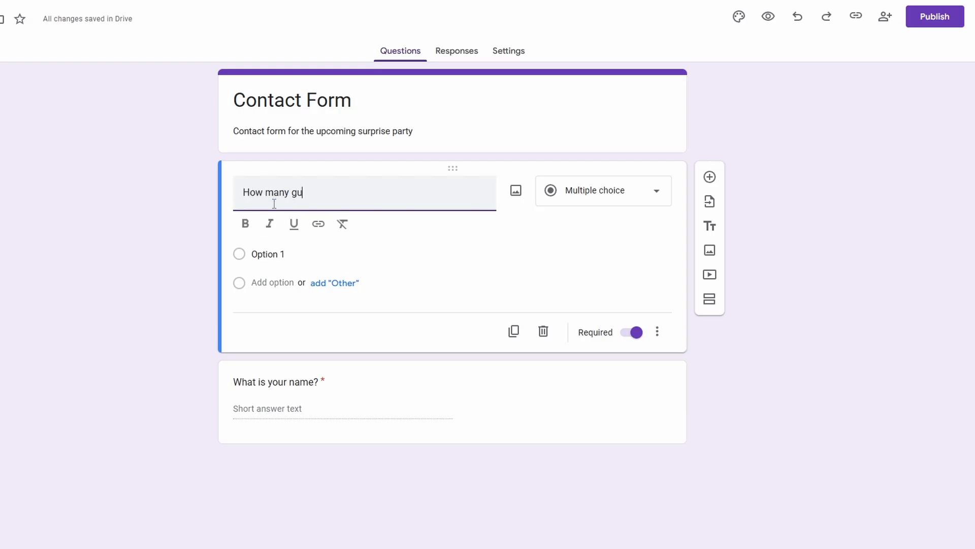
{"action": "type", "text": "ests will be coming "}
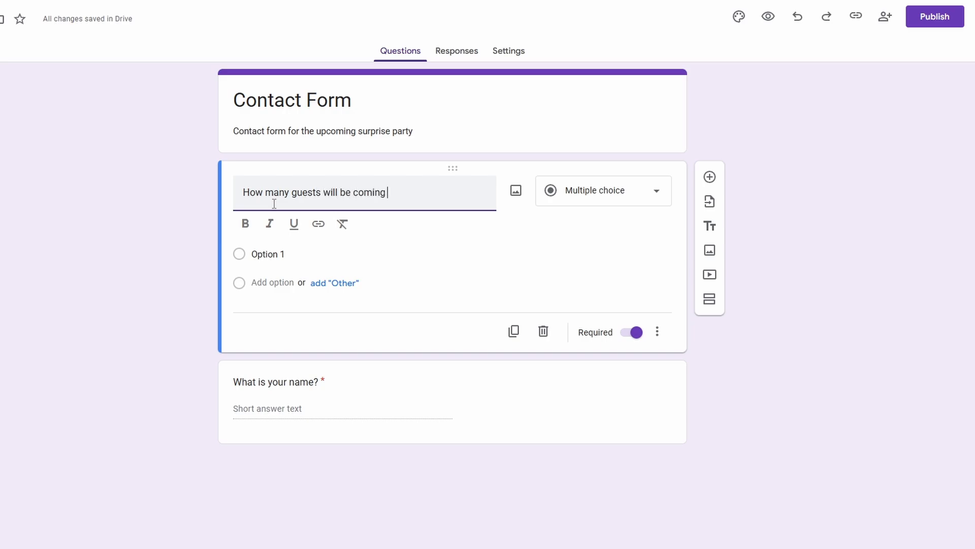
{"action": "type", "text": "with you?"}
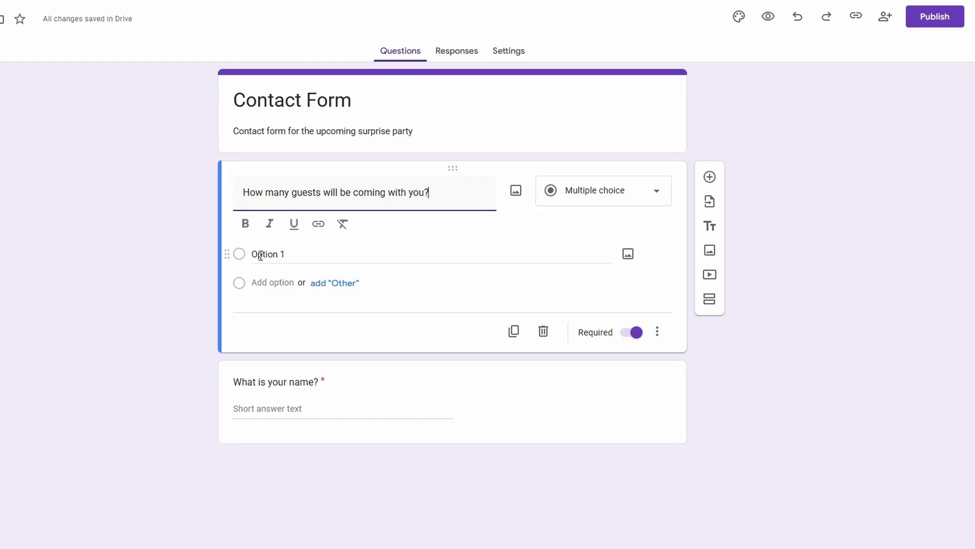
Give the guest-count question four answer options: 1, 2, 3 and 4
{"action": "left_click", "coordinate": [270, 253]}
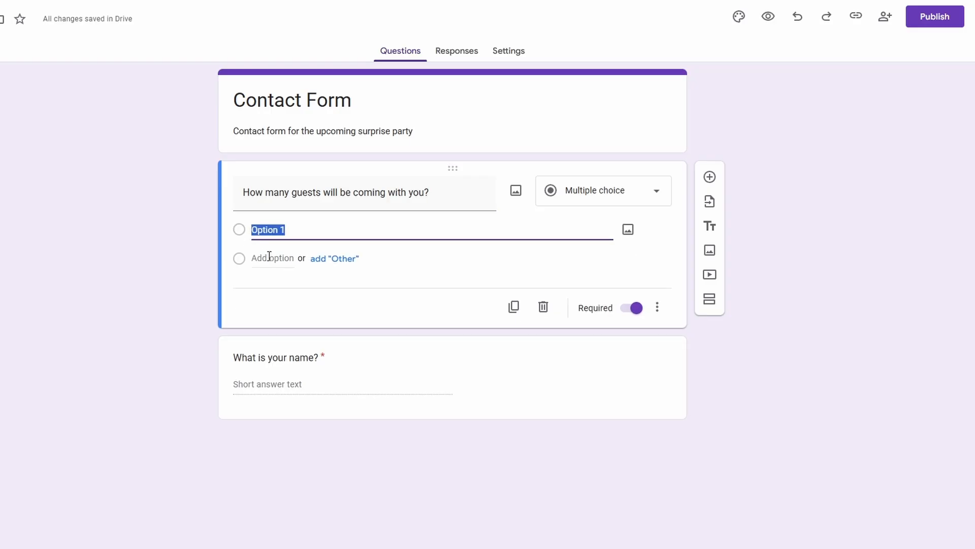
{"action": "type", "text": "1"}
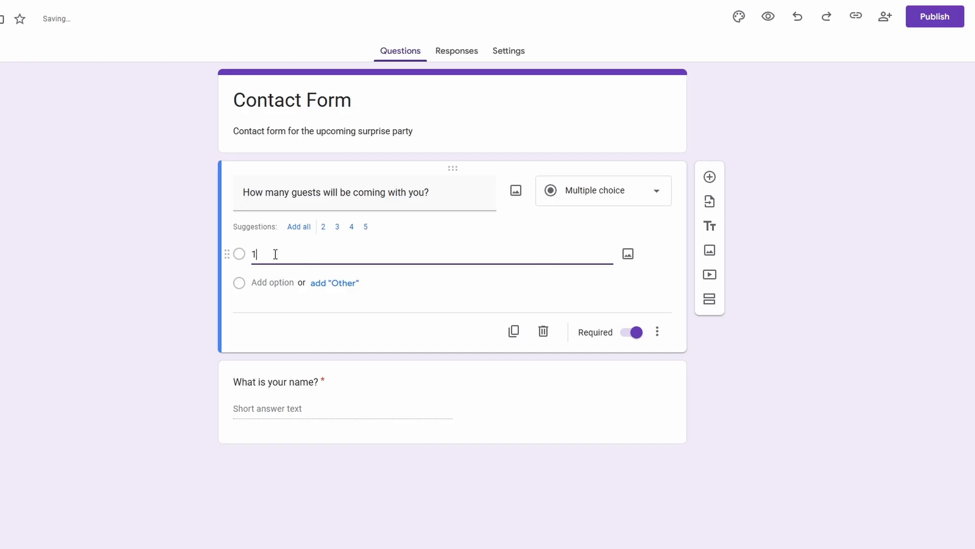
{"action": "key", "text": "Return"}
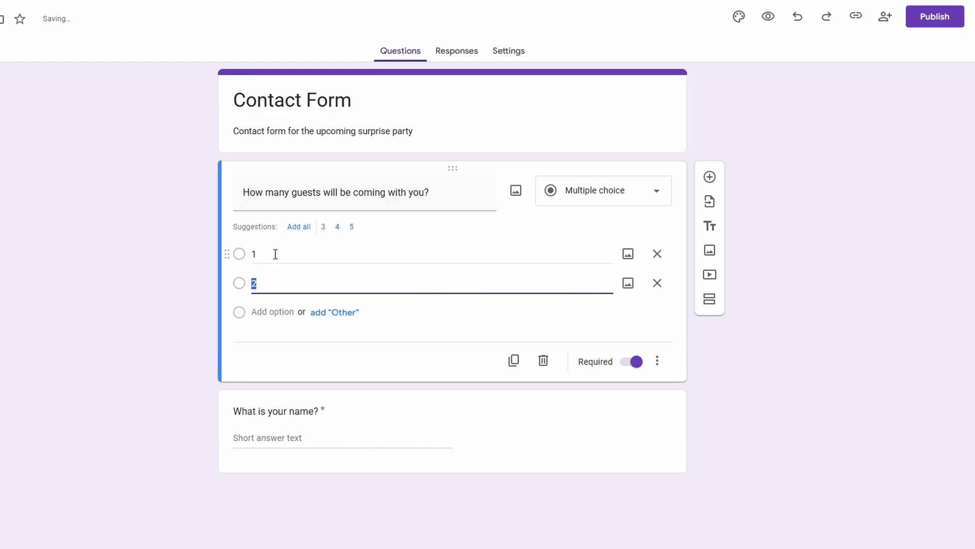
{"action": "key", "text": "Return"}
{"action": "key", "text": "Return"}
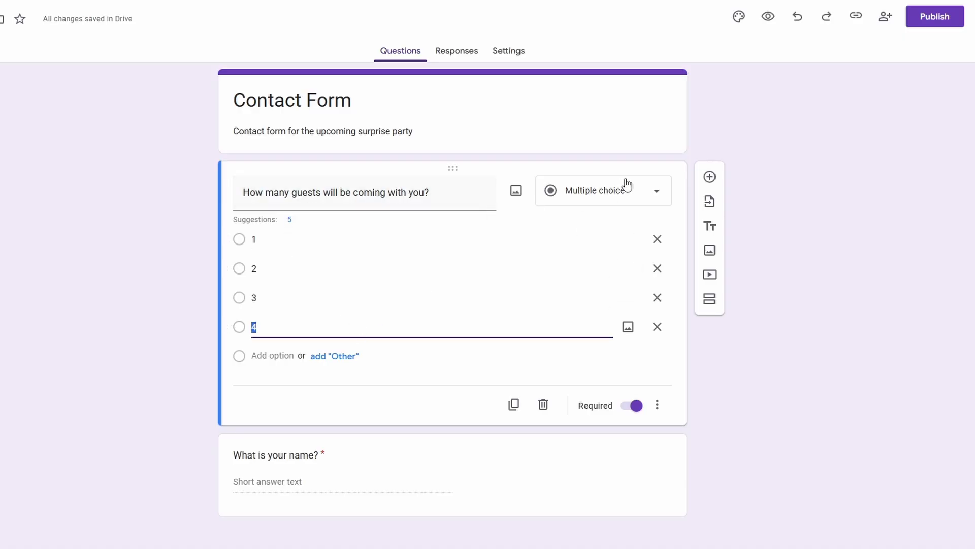
Change the guest-count question to the Checkboxes type and reword it as "What will you like as your main course?"
{"action": "left_click", "coordinate": [598, 192]}
{"action": "left_click", "coordinate": [602, 222]}
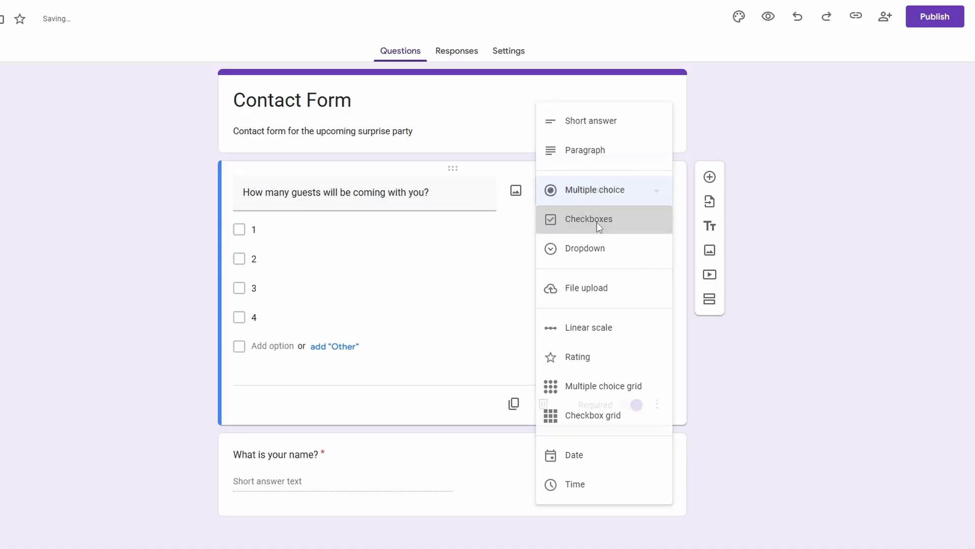
{"action": "triple_click", "coordinate": [437, 191]}
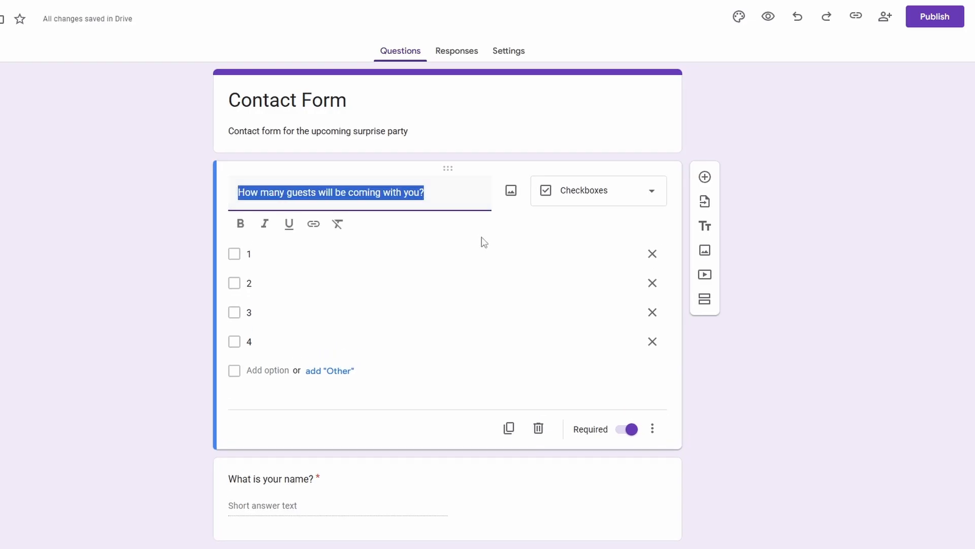
{"action": "type", "text": "W"}
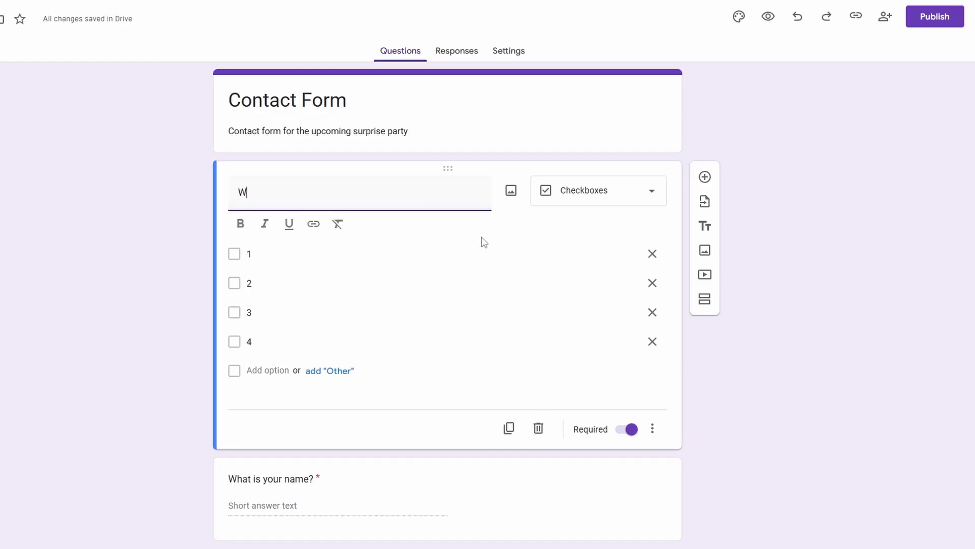
{"action": "type", "text": "hat will you "}
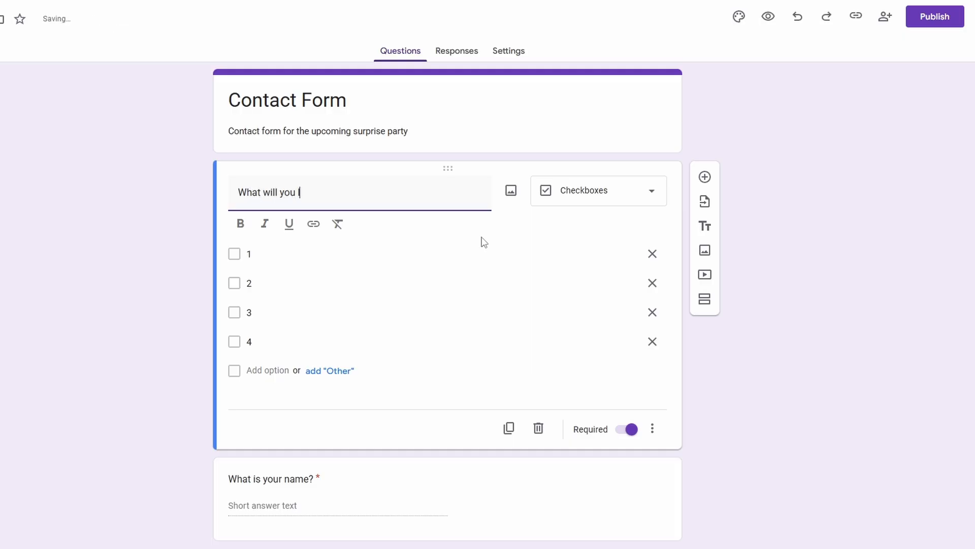
{"action": "type", "text": "like as your main course"}
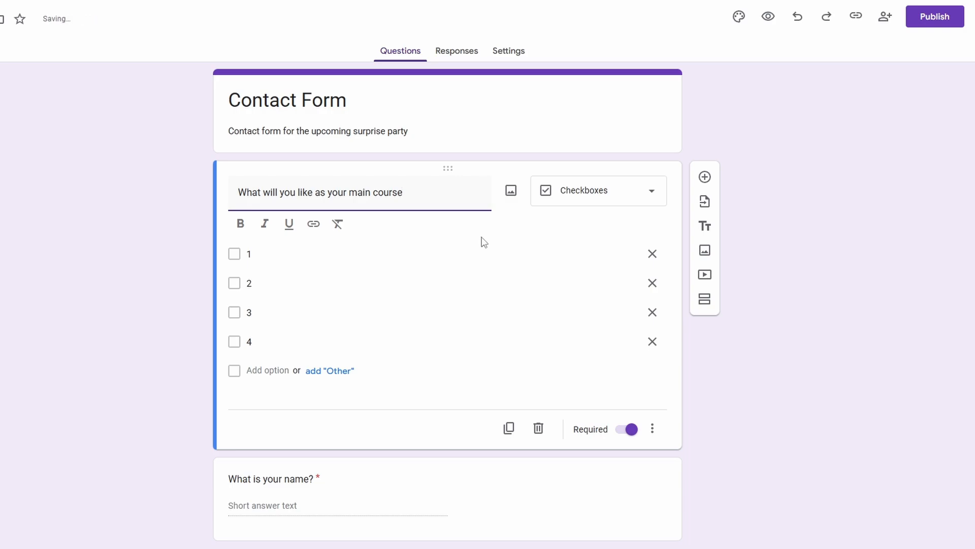
{"action": "type", "text": "?"}
Rename the four main course options as Chicken, Fish, Pad Thai and Pork
{"action": "left_click", "coordinate": [309, 267]}
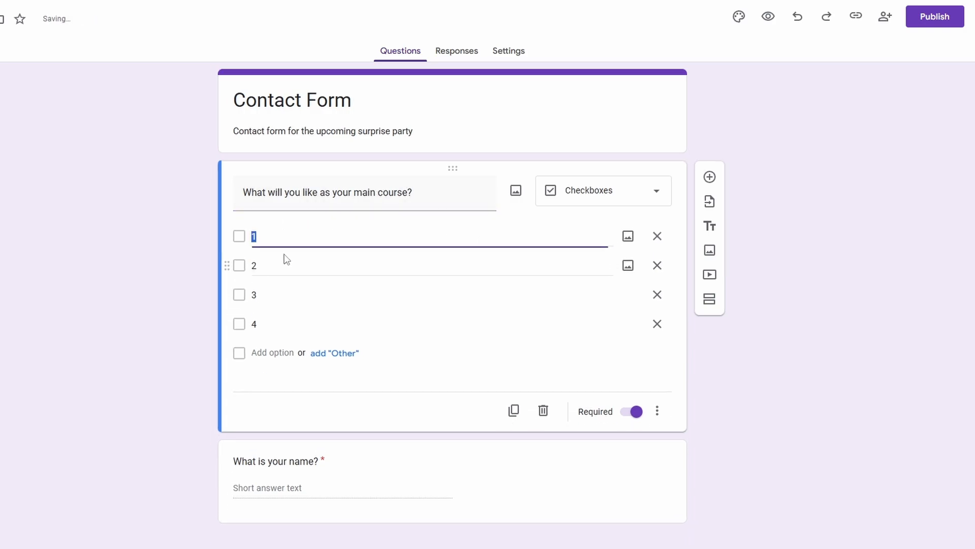
{"action": "type", "text": "Chicken"}
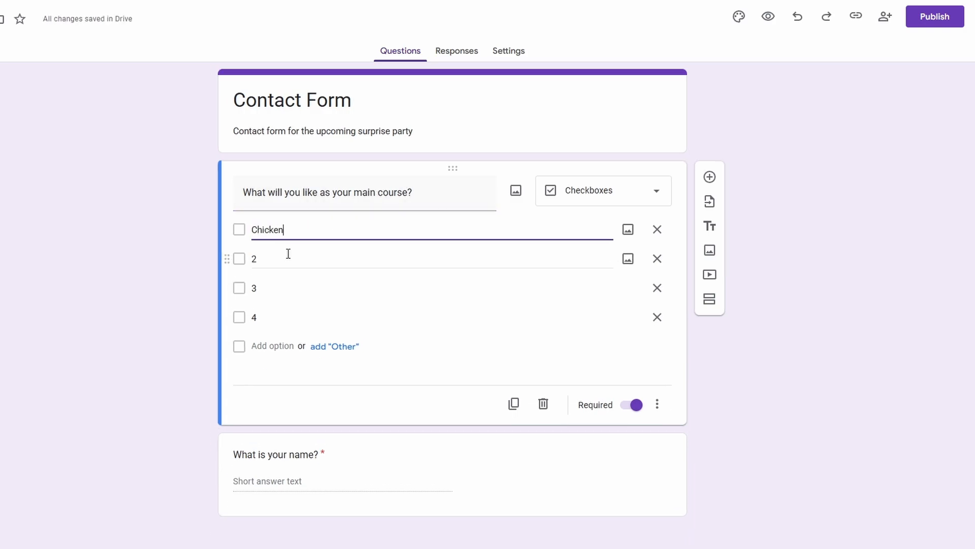
{"action": "left_click", "coordinate": [289, 253]}
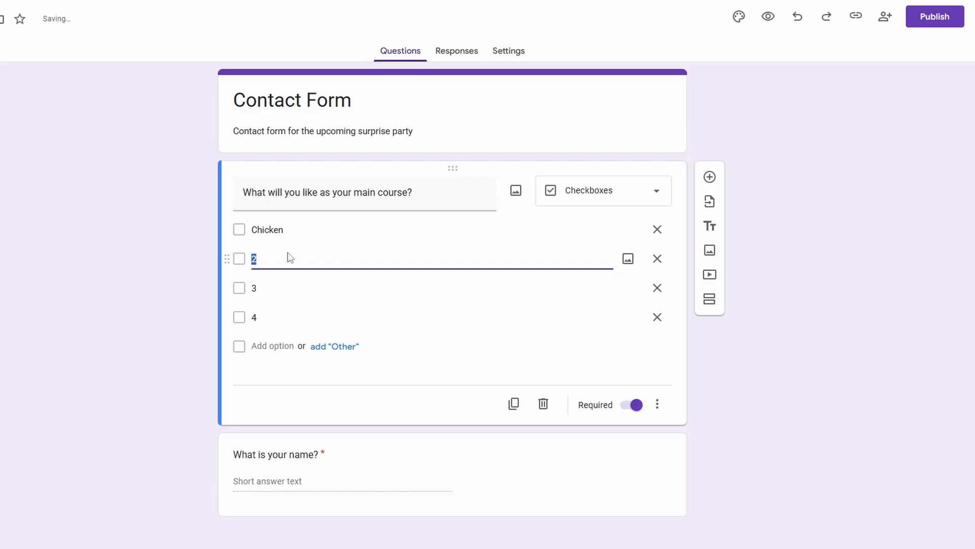
{"action": "type", "text": "Fish"}
{"action": "left_click", "coordinate": [282, 293]}
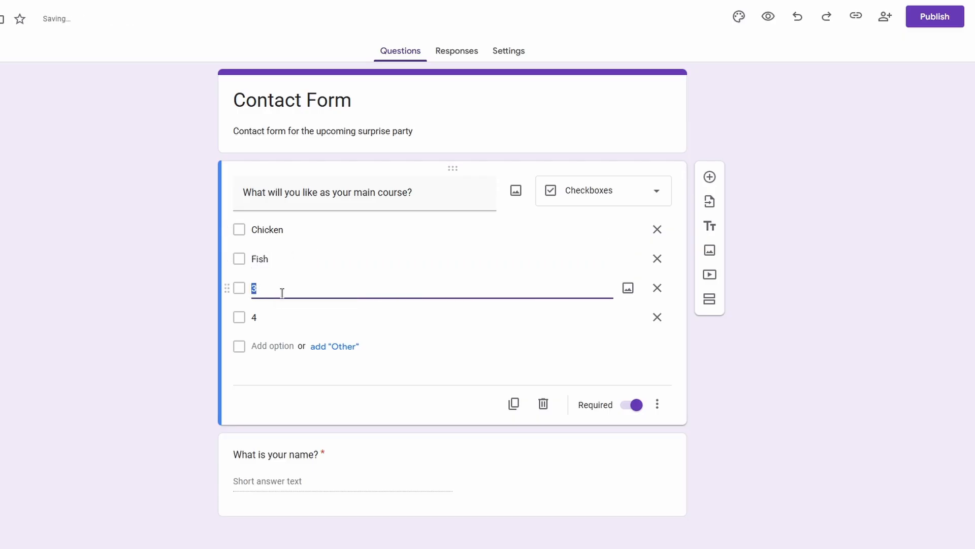
{"action": "type", "text": "Pad Thai"}
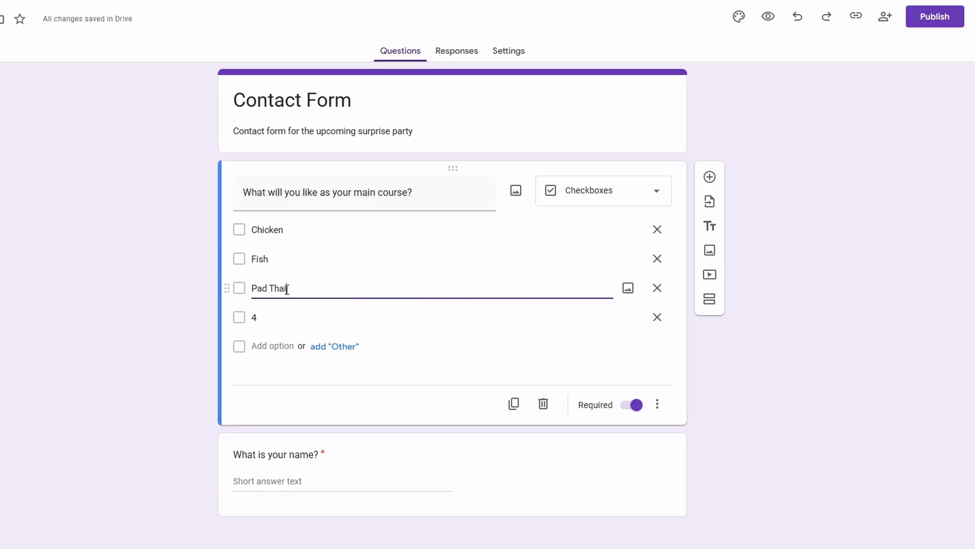
{"action": "left_click", "coordinate": [266, 314]}
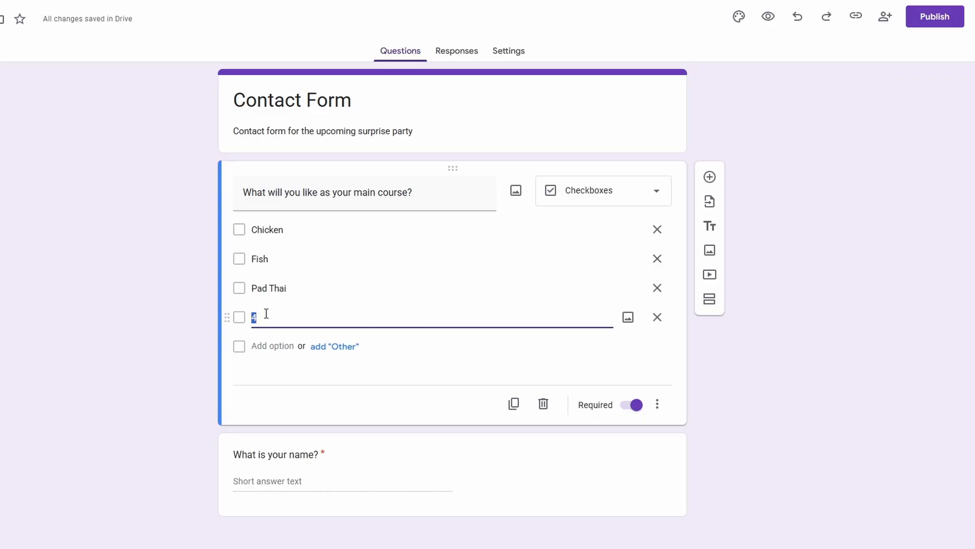
{"action": "type", "text": "Pork"}
{"action": "left_click", "coordinate": [566, 362]}
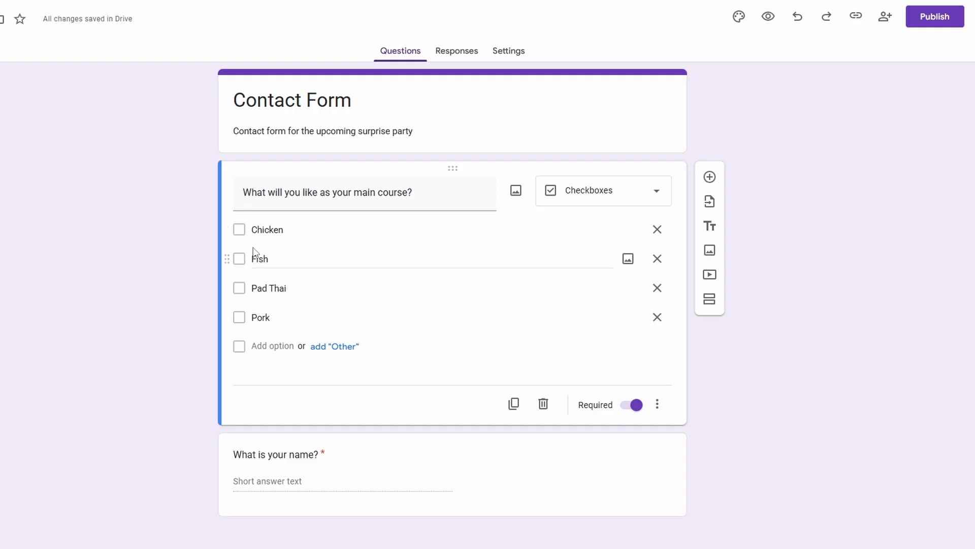
Change the main course question to the Dropdown type
{"action": "left_click", "coordinate": [620, 199]}
{"action": "left_click", "coordinate": [602, 223]}
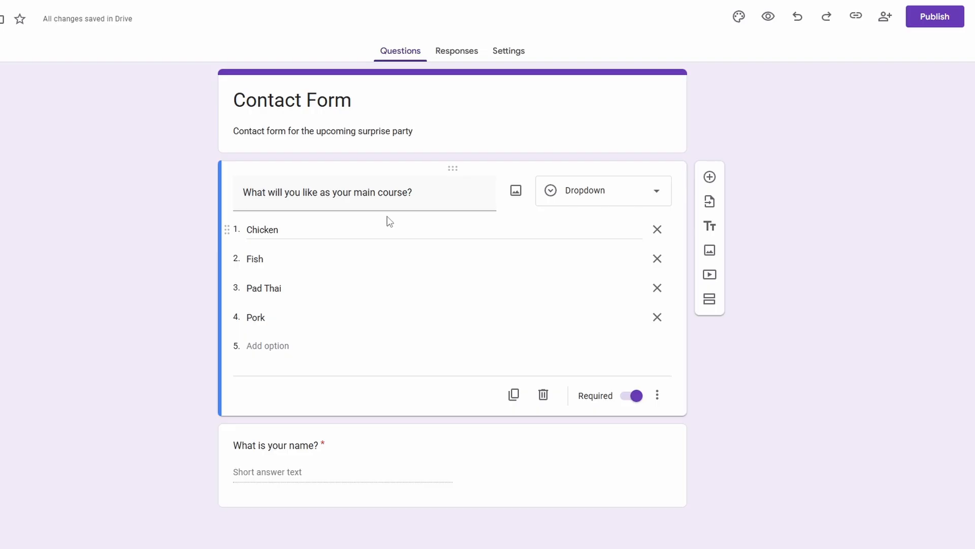
{"action": "left_click", "coordinate": [606, 194]}
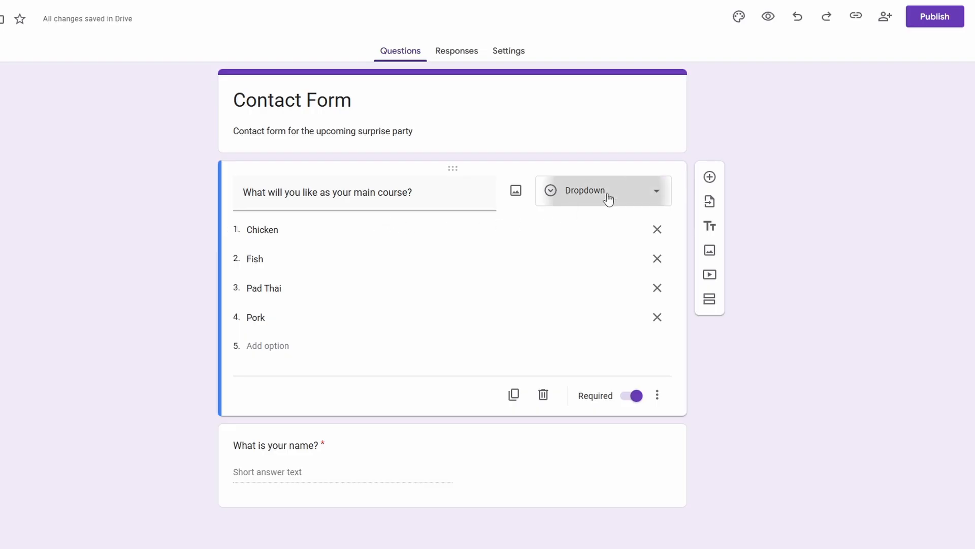
{"action": "left_click", "coordinate": [606, 193]}
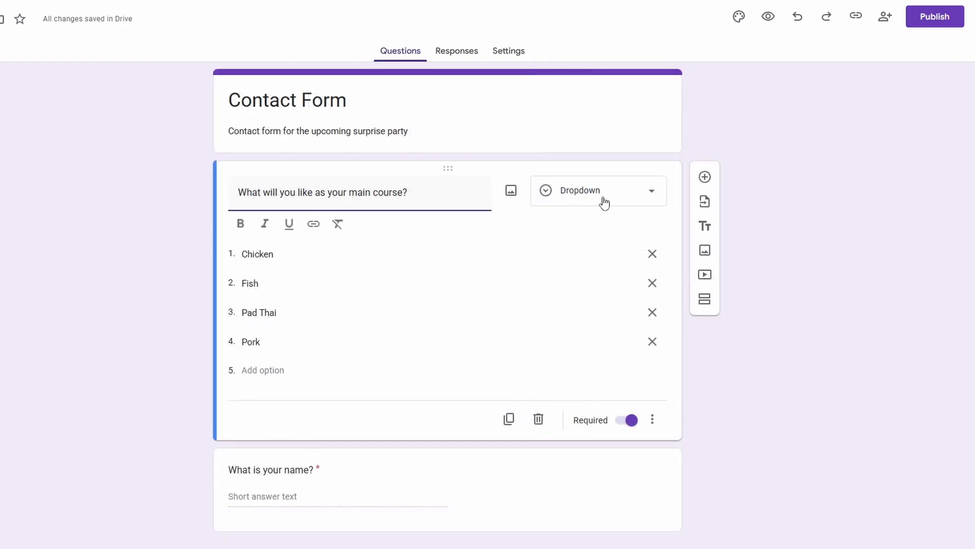
Try the File upload type on the main course question, read the Drive upload notice and cancel the change
{"action": "left_click", "coordinate": [604, 203]}
{"action": "left_click", "coordinate": [610, 232]}
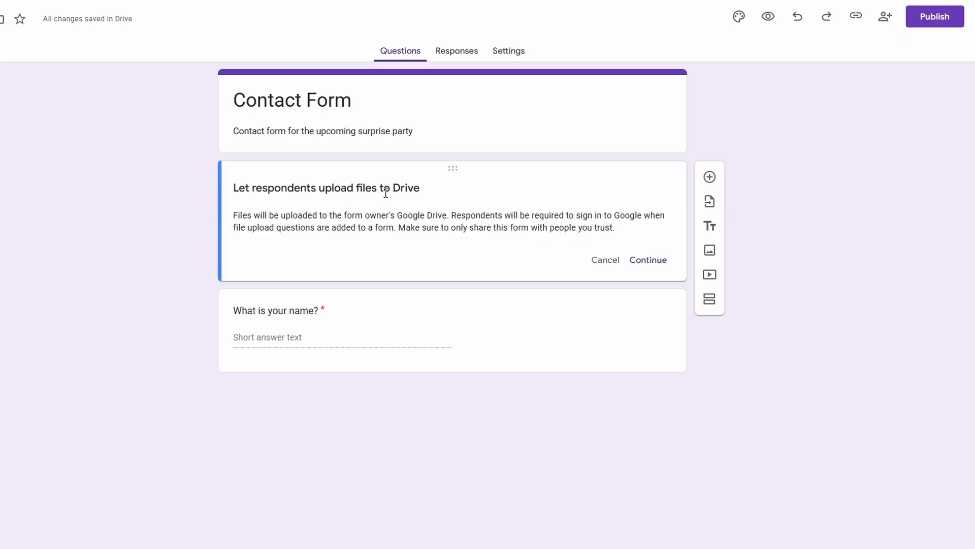
{"action": "left_click_drag", "start_coordinate": [425, 189], "coordinate": [398, 232]}
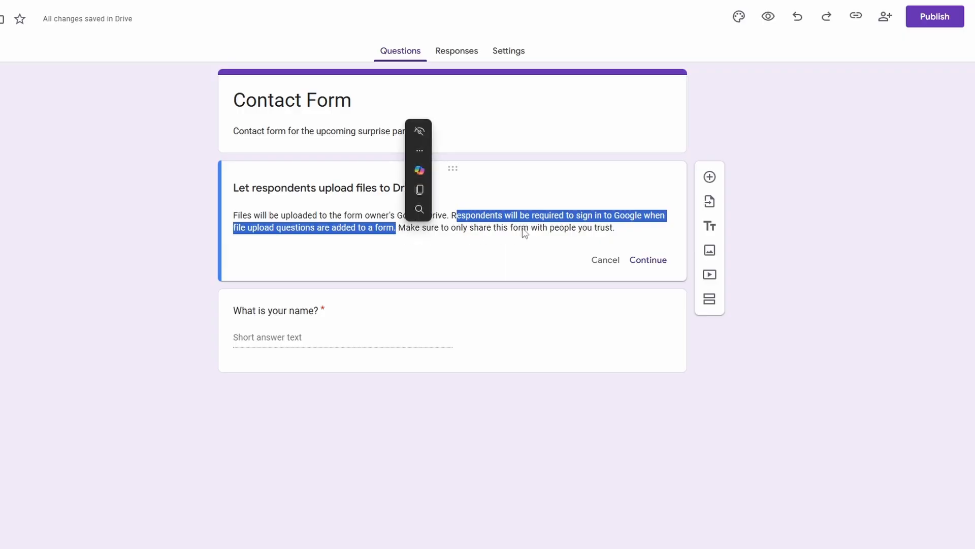
{"action": "left_click", "coordinate": [538, 228]}
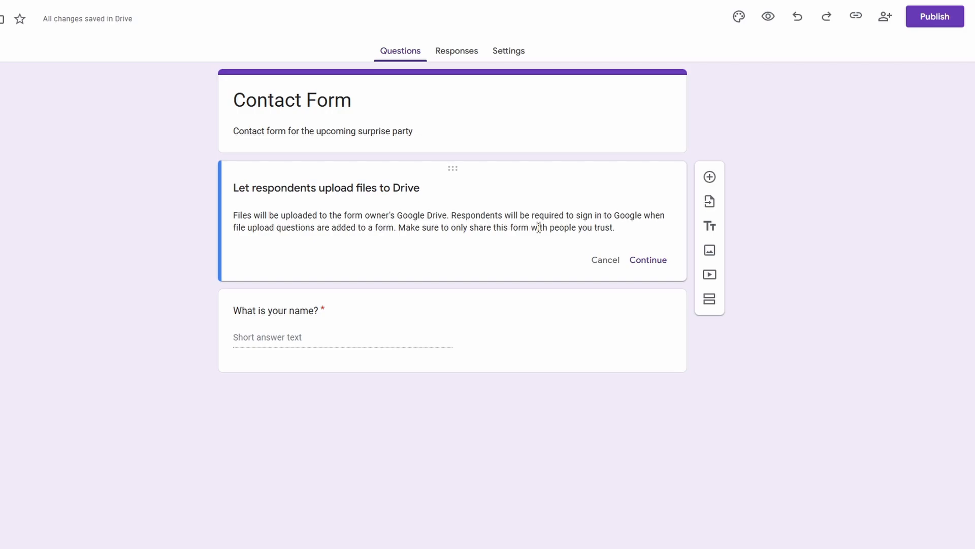
{"action": "left_click", "coordinate": [605, 260]}
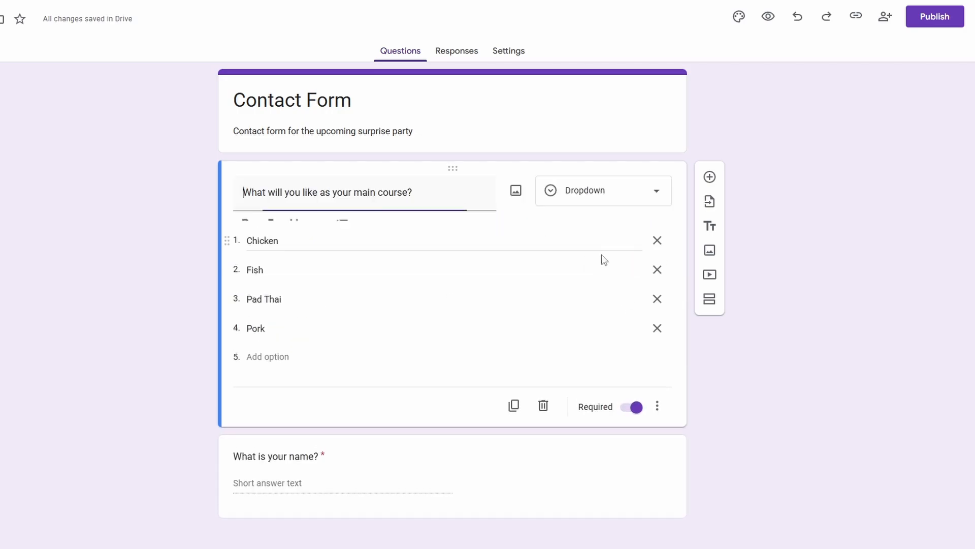
Change the main course question to the Linear scale type and reword it as "How satisfied were you with the last party?"
{"action": "left_click", "coordinate": [585, 192]}
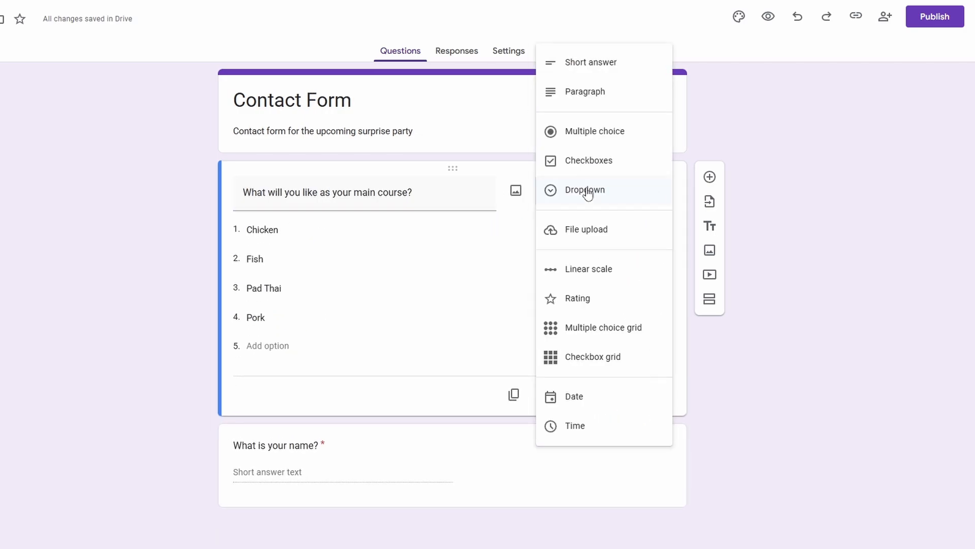
{"action": "left_click", "coordinate": [589, 270]}
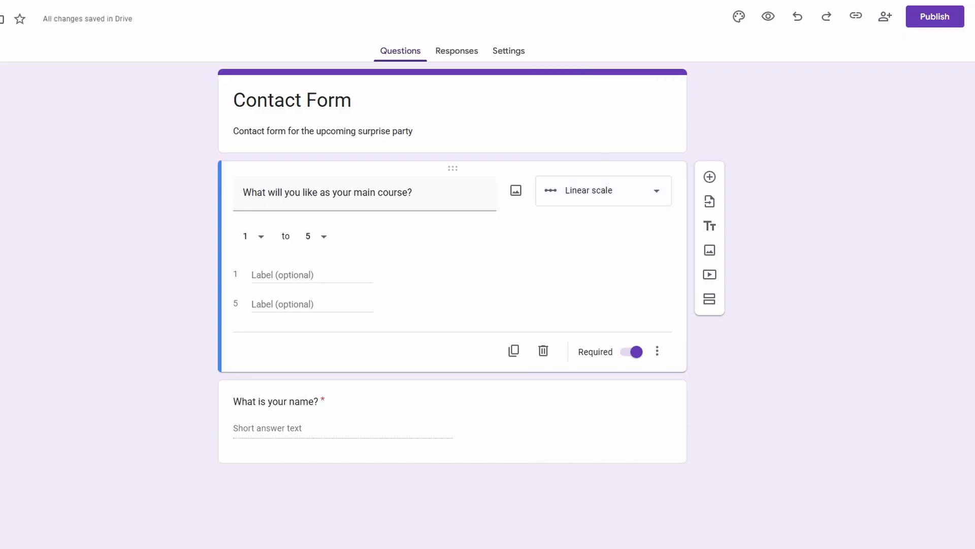
{"action": "left_click", "coordinate": [291, 191]}
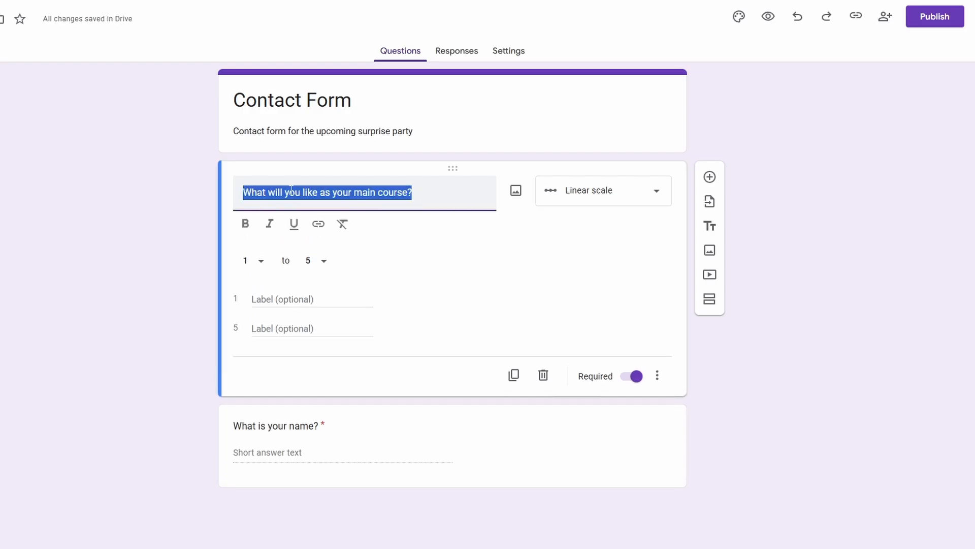
{"action": "type", "text": "How sa"}
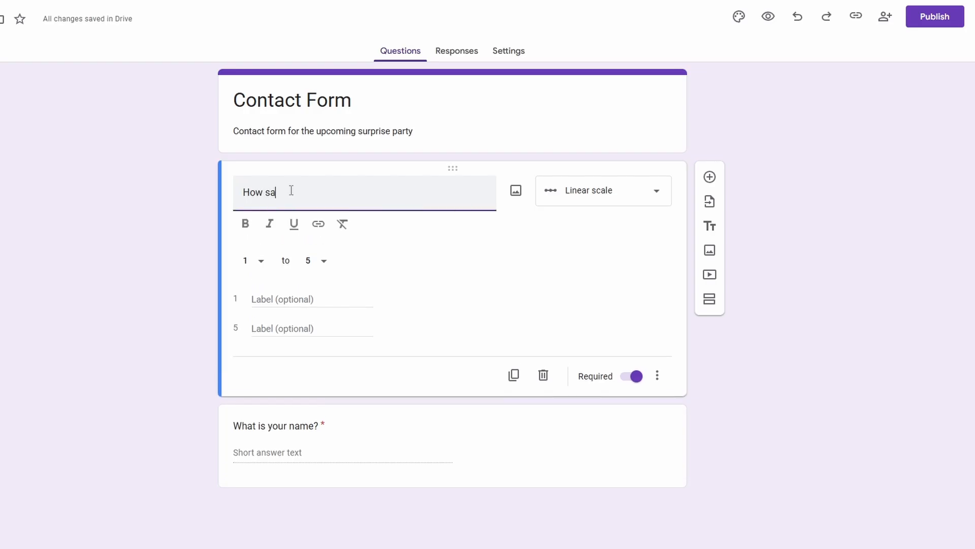
{"action": "type", "text": "tisfied were you wi"}
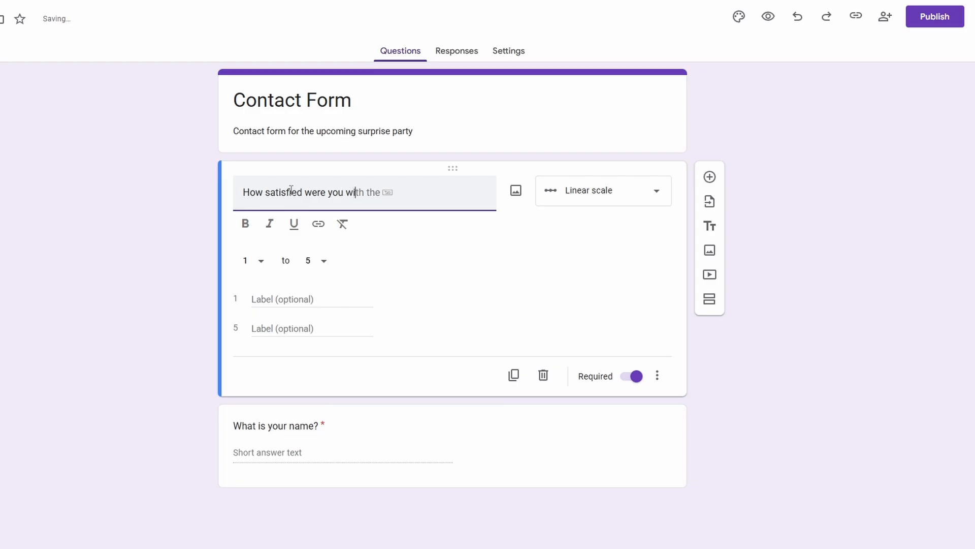
{"action": "type", "text": "th the last"}
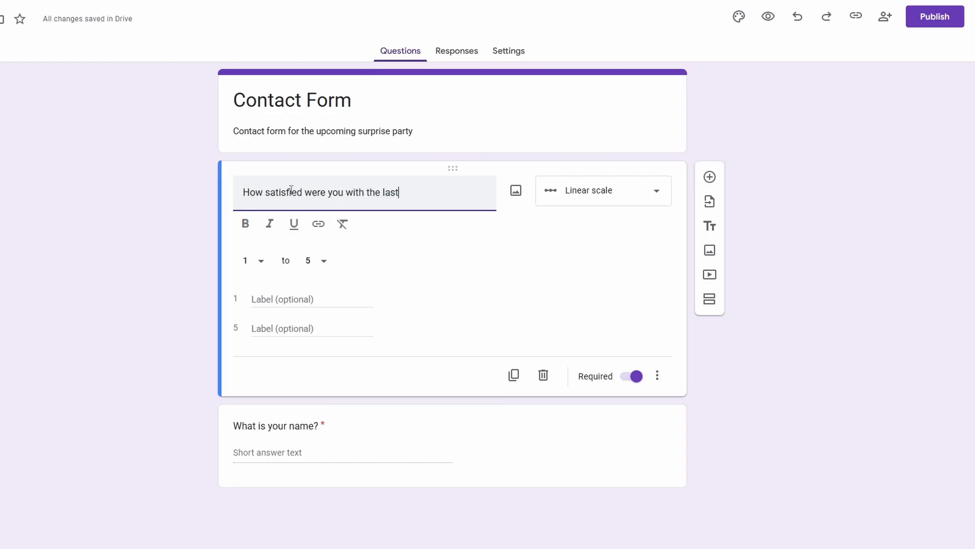
{"action": "type", "text": " party?"}
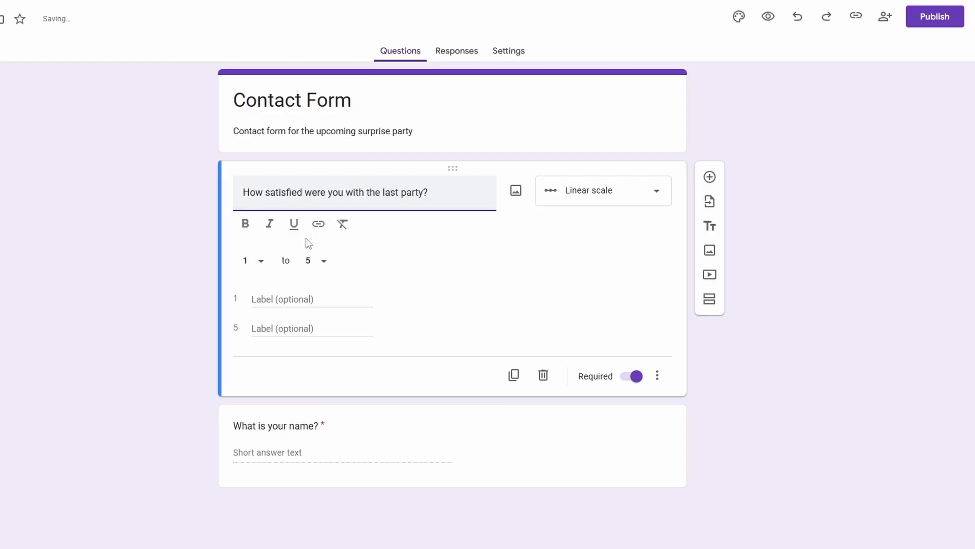
Label the ends of the linear scale as Unsatisfied for 1 and Very Satisfied for 5
{"action": "left_click", "coordinate": [299, 299]}
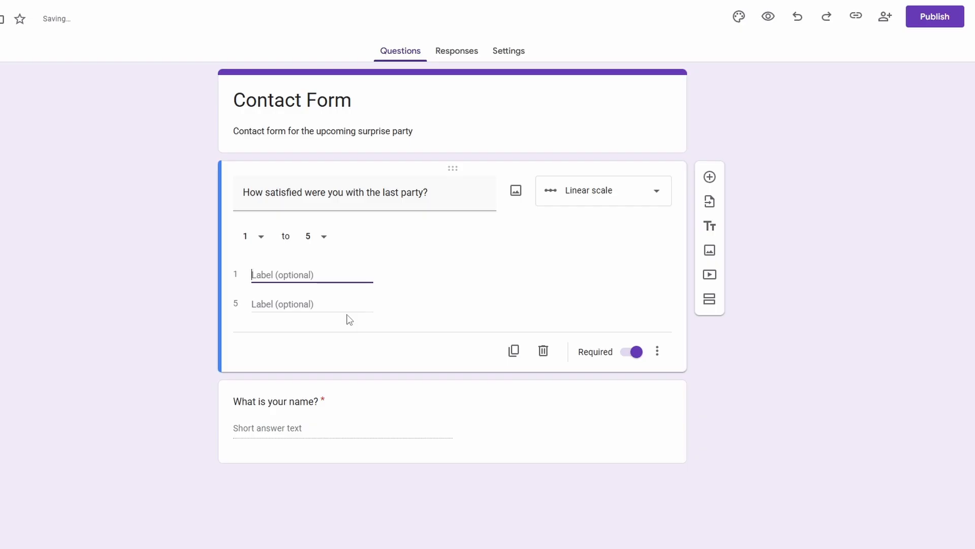
{"action": "type", "text": "Unss"}
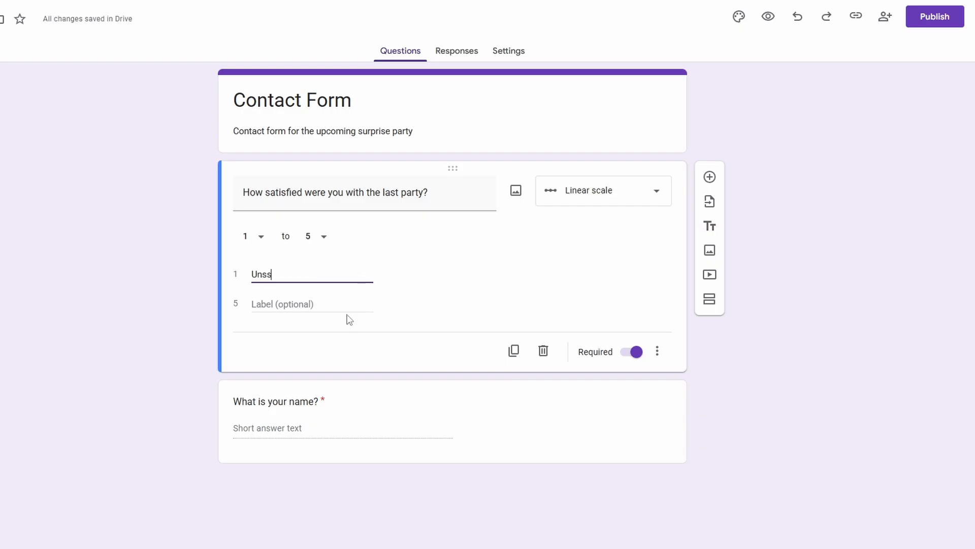
{"action": "key", "text": "BackSpace"}
{"action": "type", "text": "atisfied"}
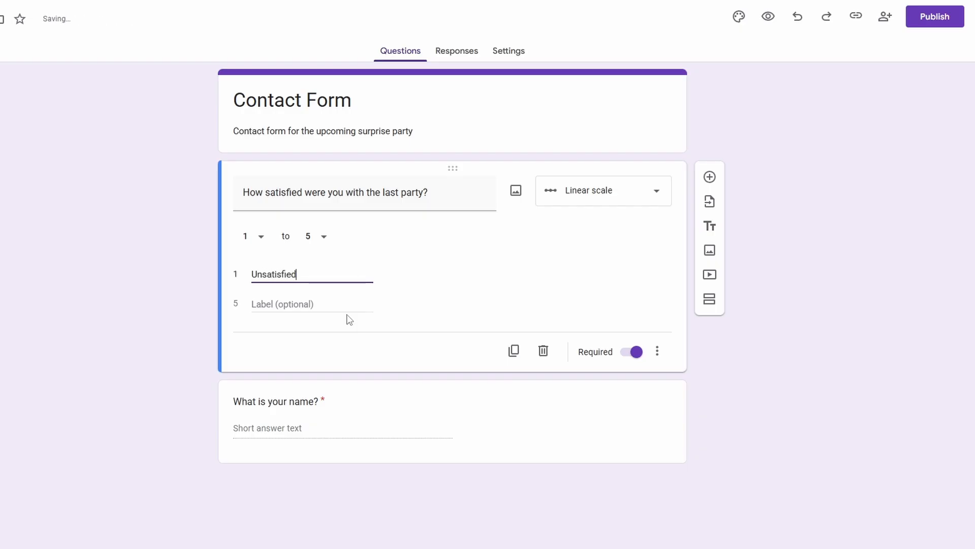
{"action": "left_click", "coordinate": [348, 315]}
{"action": "double_click", "coordinate": [298, 273]}
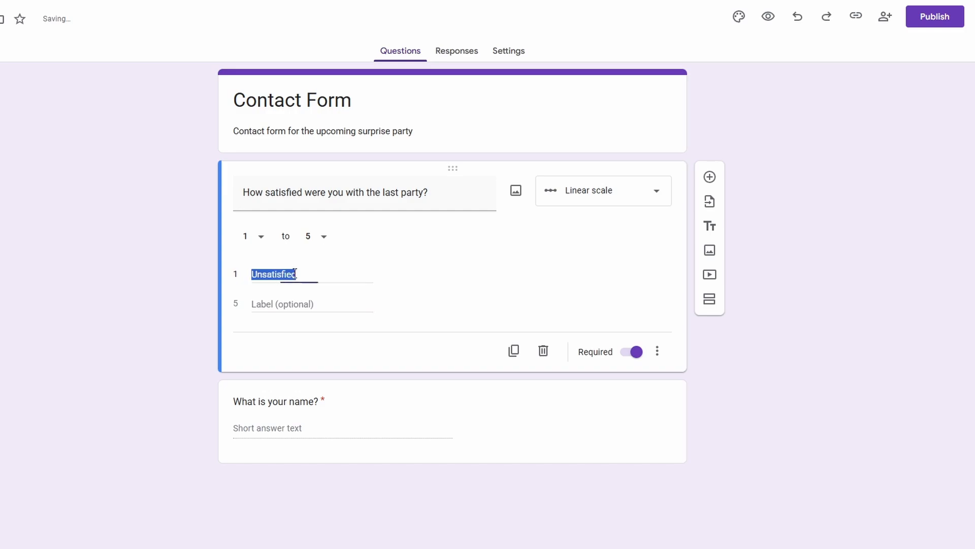
{"action": "left_click", "coordinate": [293, 309]}
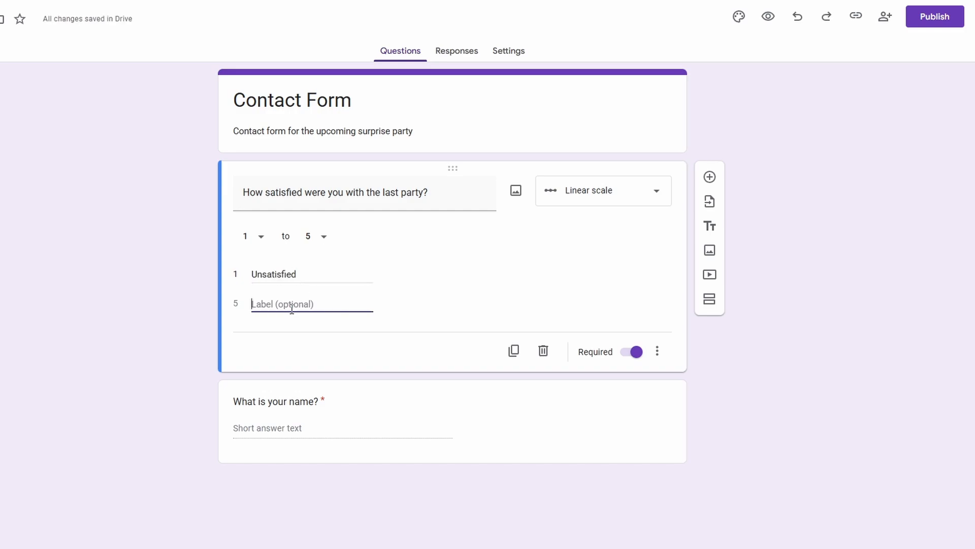
{"action": "type", "text": "Very Satisfi"}
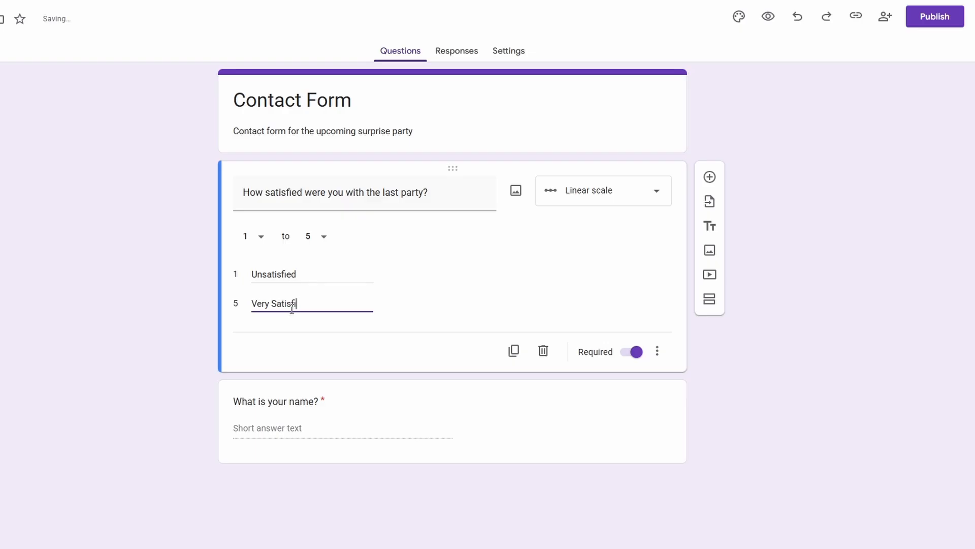
{"action": "type", "text": "ed"}
{"action": "left_click", "coordinate": [433, 294]}
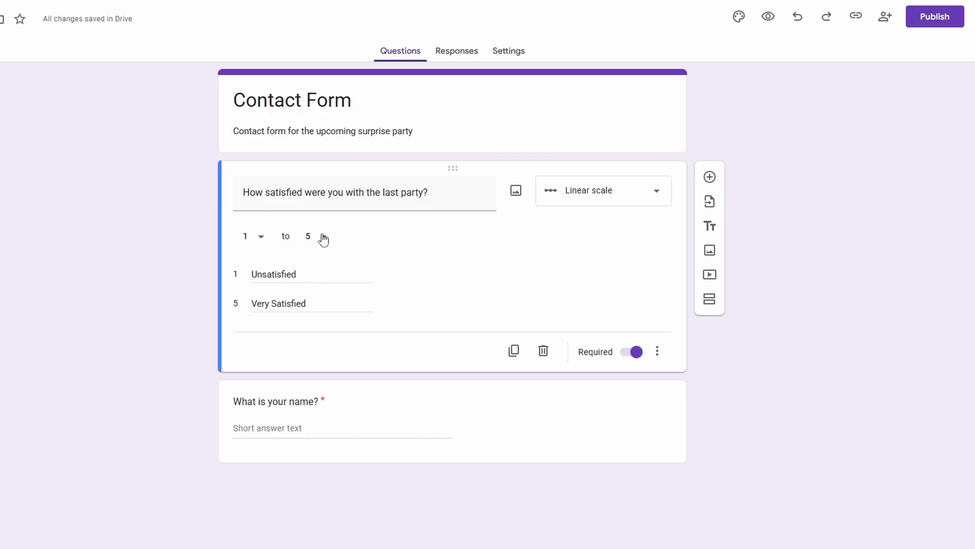
Change the satisfaction question to the Rating type and clear its question text
{"action": "left_click", "coordinate": [593, 202]}
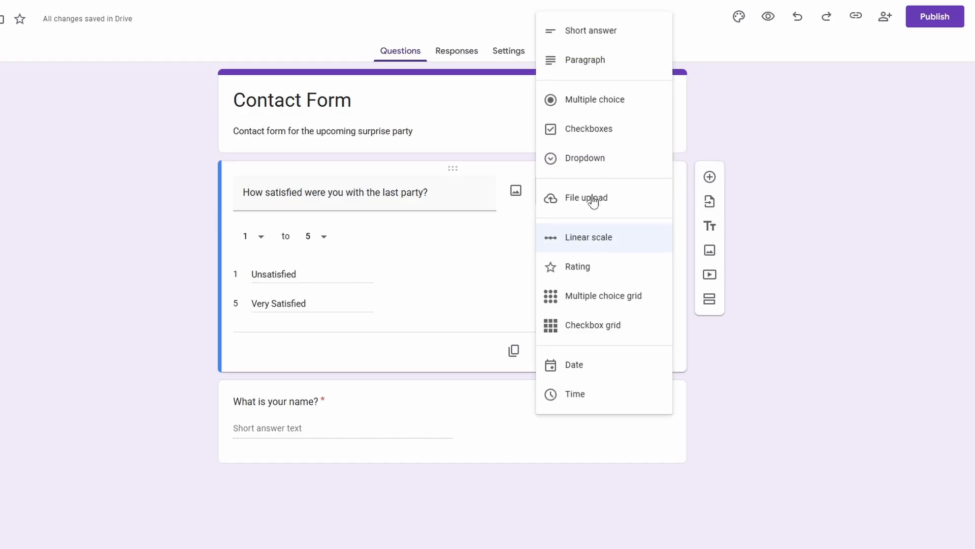
{"action": "left_click", "coordinate": [584, 268]}
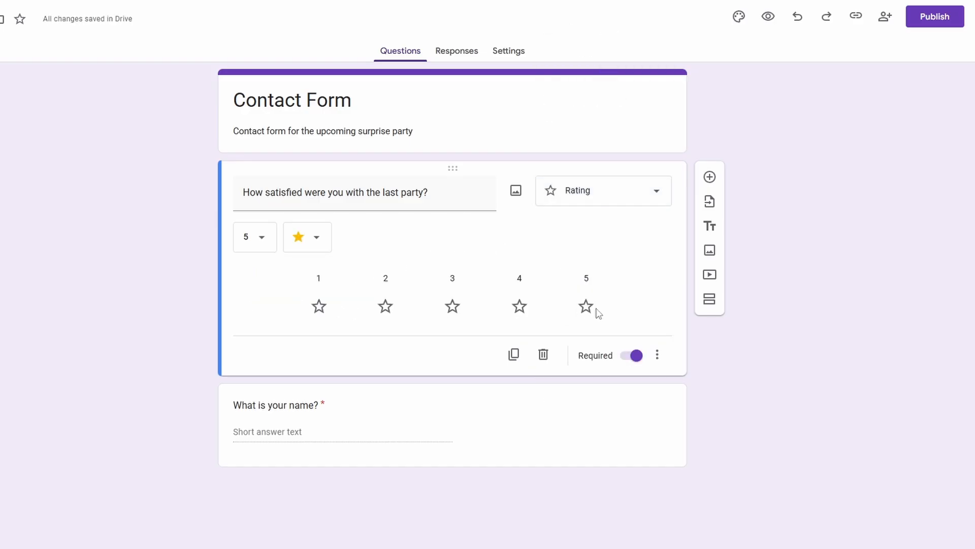
{"action": "left_click", "coordinate": [631, 196]}
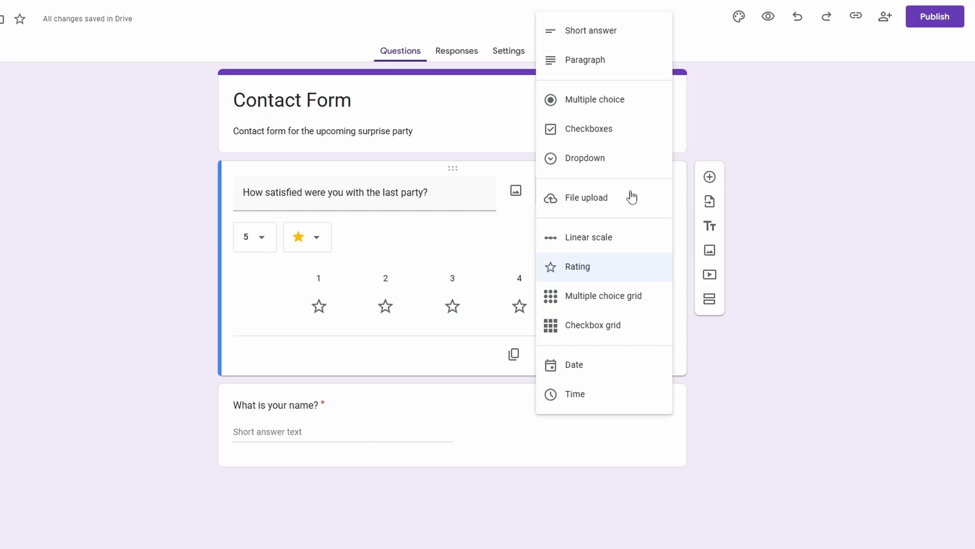
{"action": "left_click", "coordinate": [628, 279]}
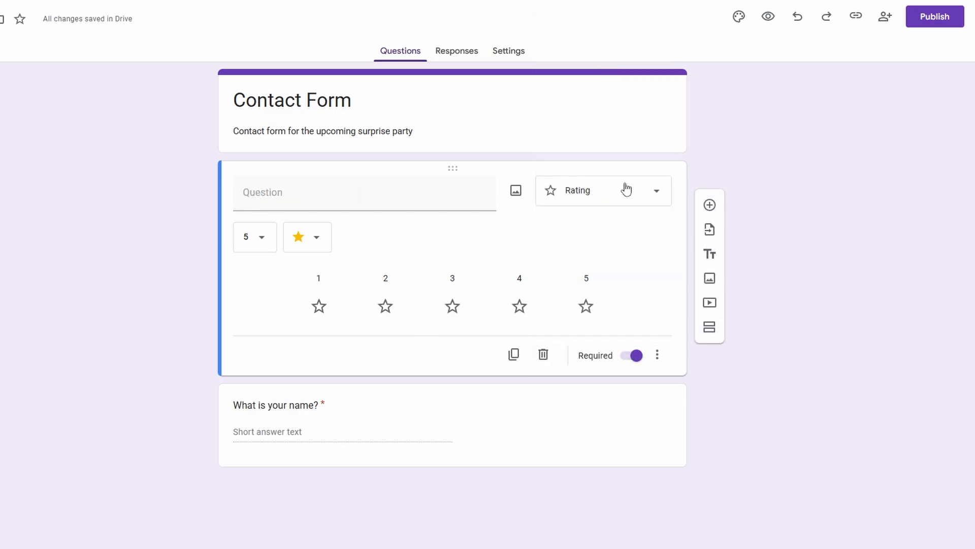
Change the question to the Multiple choice grid type and title it "What time do you want the party to start and end?"
{"action": "left_click", "coordinate": [626, 190]}
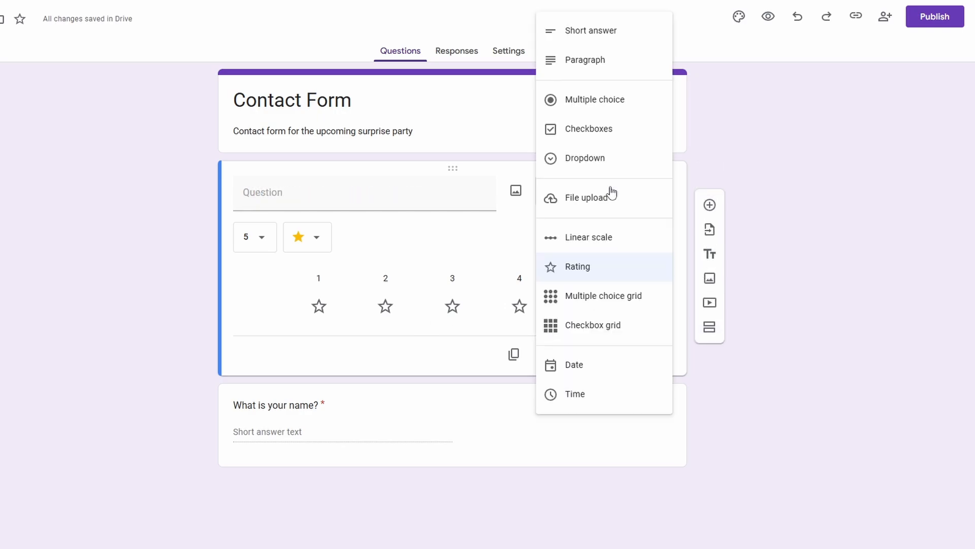
{"action": "left_click", "coordinate": [590, 300]}
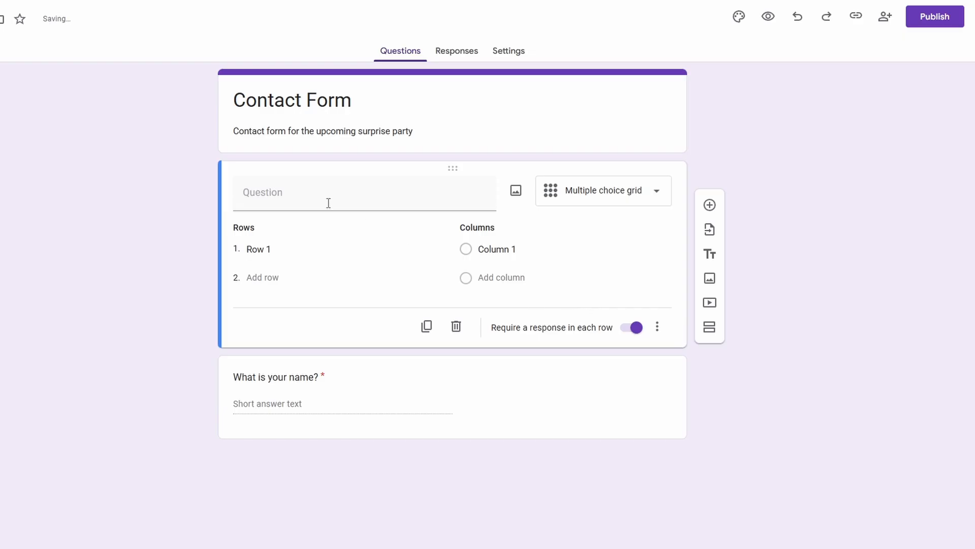
{"action": "left_click", "coordinate": [309, 192]}
{"action": "type", "text": "What"}
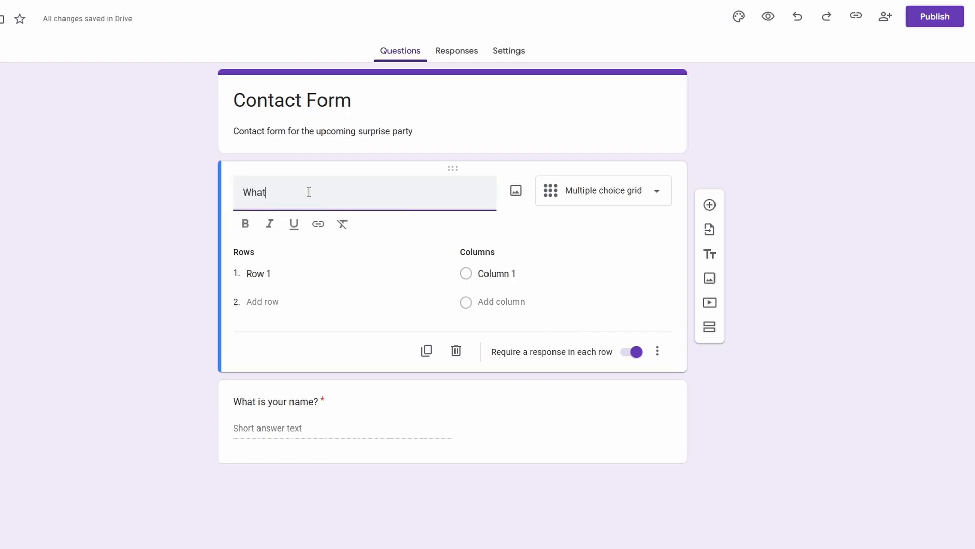
{"action": "type", "text": " time do you want the party "}
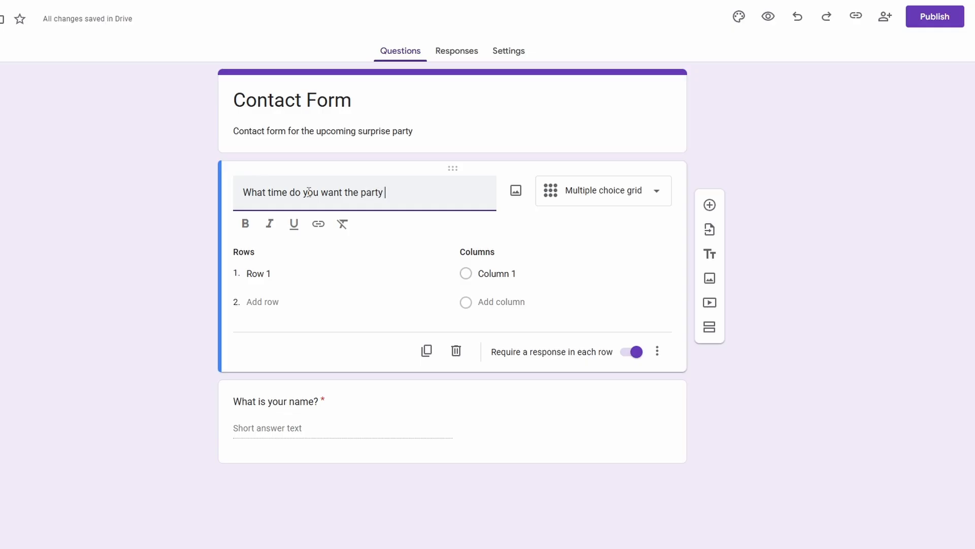
{"action": "type", "text": "to start and end?"}
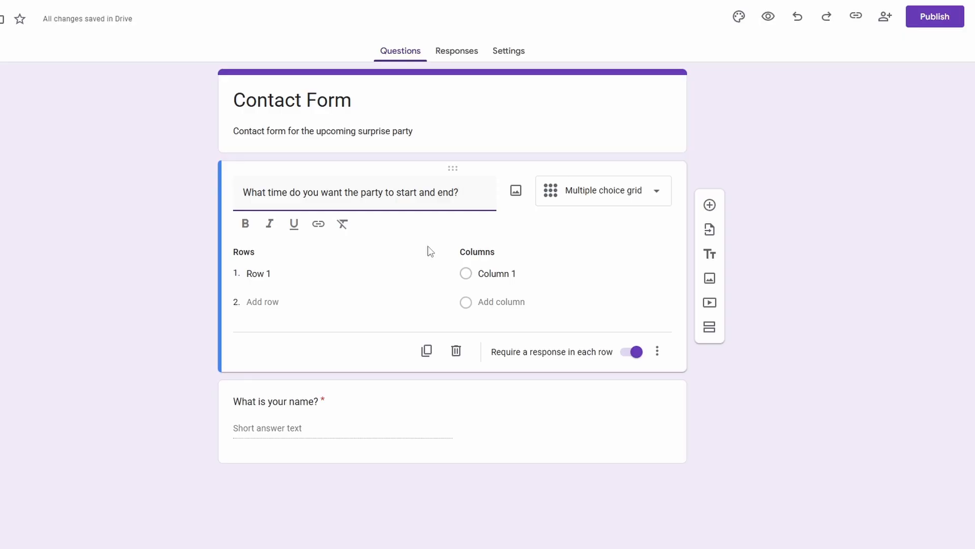
Name the grid's first row "To Start?" and set its first two columns to 7 PM and 8 PM
{"action": "left_click", "coordinate": [259, 270]}
{"action": "type", "text": "To "}
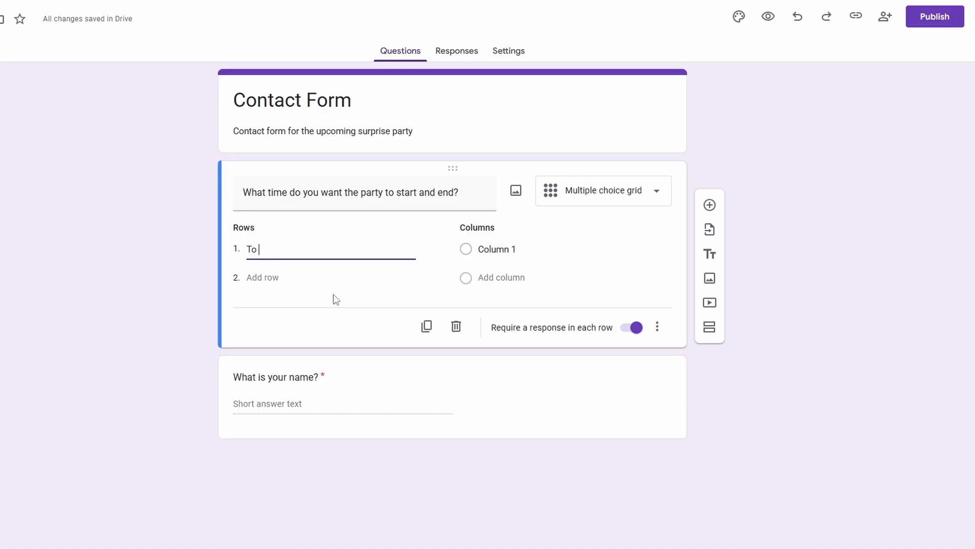
{"action": "type", "text": "Start?"}
{"action": "left_click", "coordinate": [526, 249]}
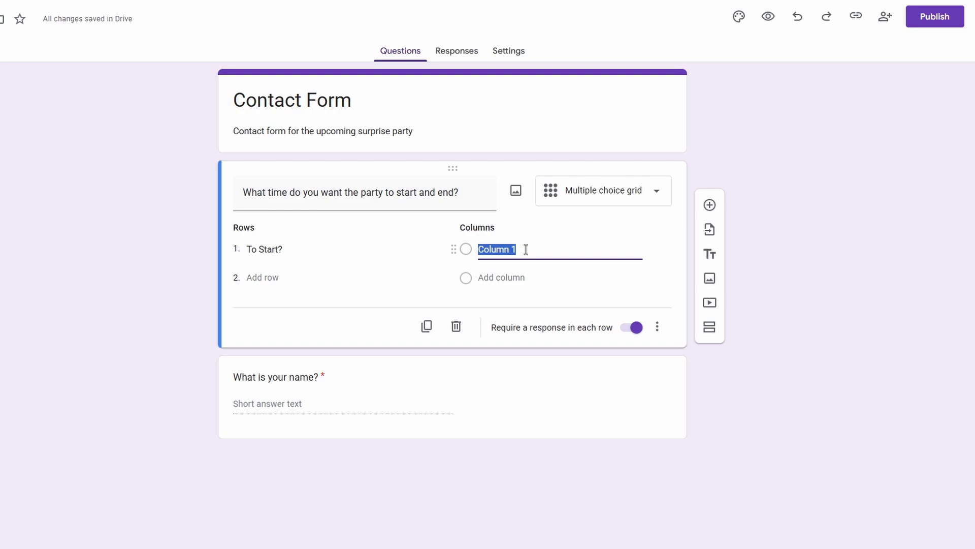
{"action": "type", "text": "7 PM"}
{"action": "left_click", "coordinate": [501, 276]}
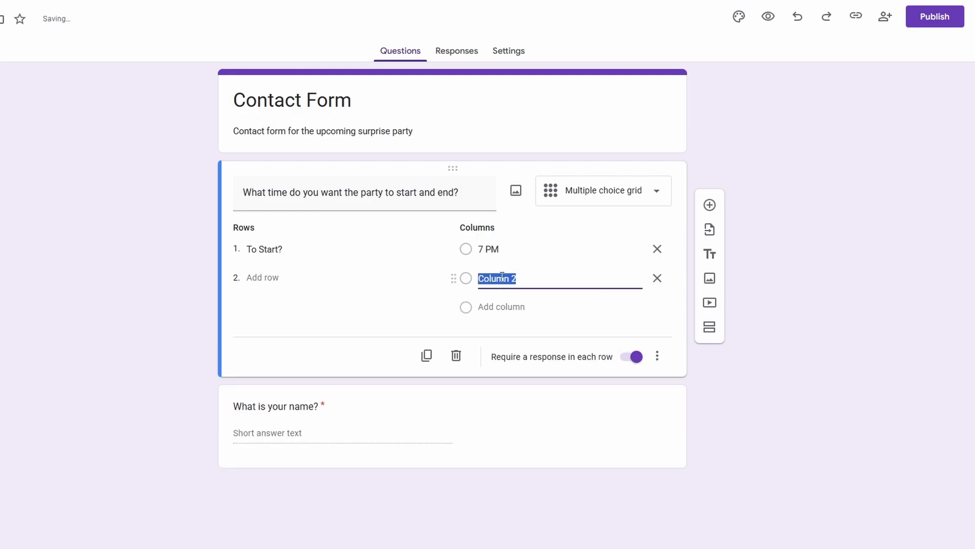
{"action": "type", "text": "8 PM"}
Add a second grid row named "To End?" and a third column named 9 PM
{"action": "left_click", "coordinate": [272, 281]}
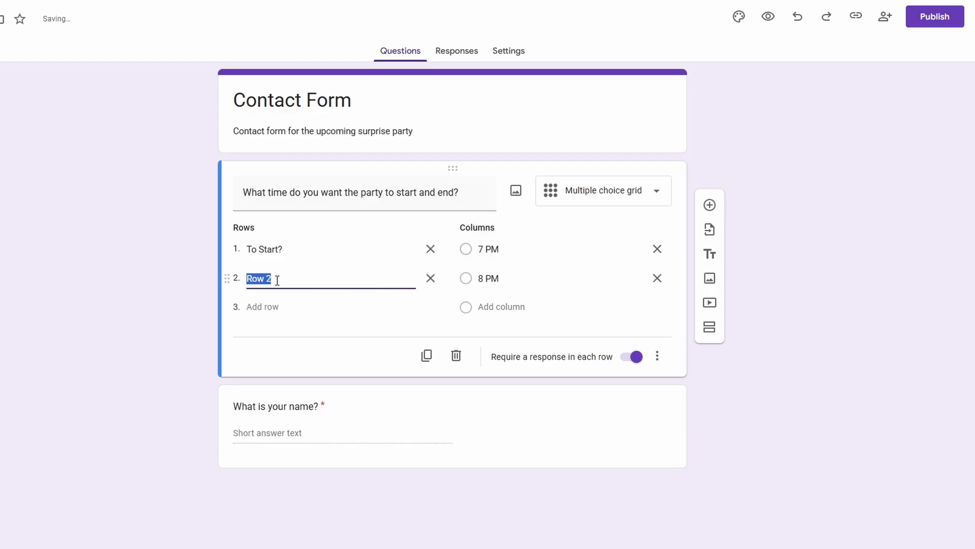
{"action": "type", "text": "To End?"}
{"action": "left_click", "coordinate": [487, 306]}
{"action": "type", "text": "9"}
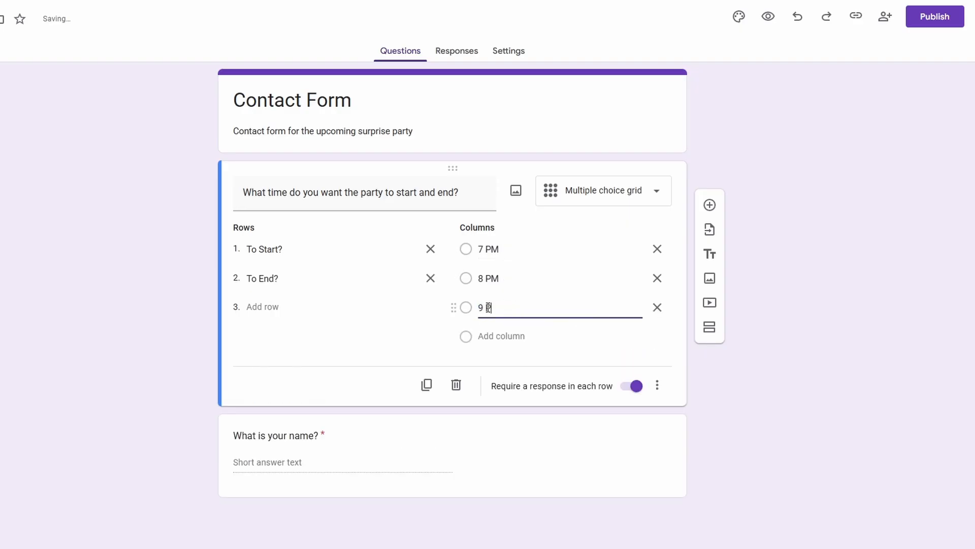
{"action": "type", "text": " PM"}
{"action": "left_click", "coordinate": [358, 341]}
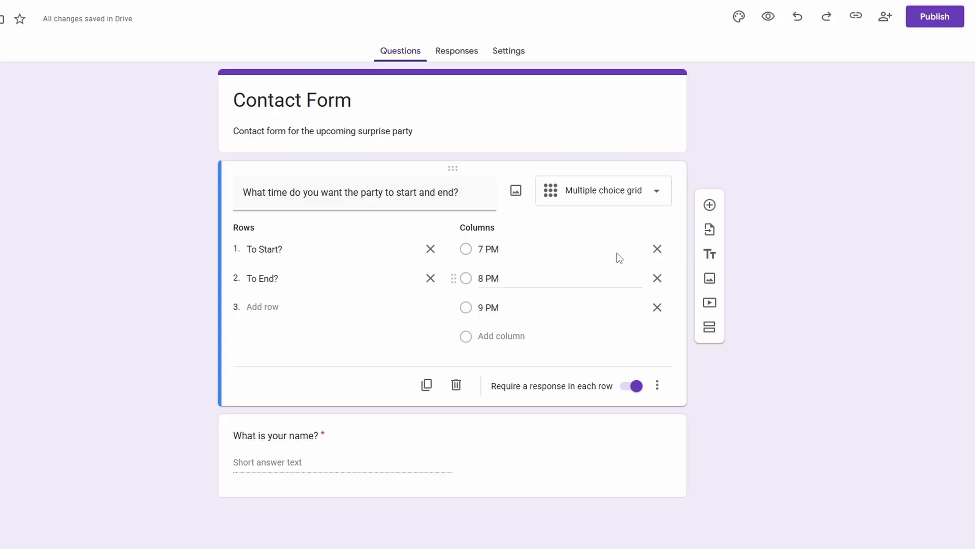
Preview the form and examine how the party time question appears as a multiple choice grid
{"action": "left_click", "coordinate": [767, 20]}
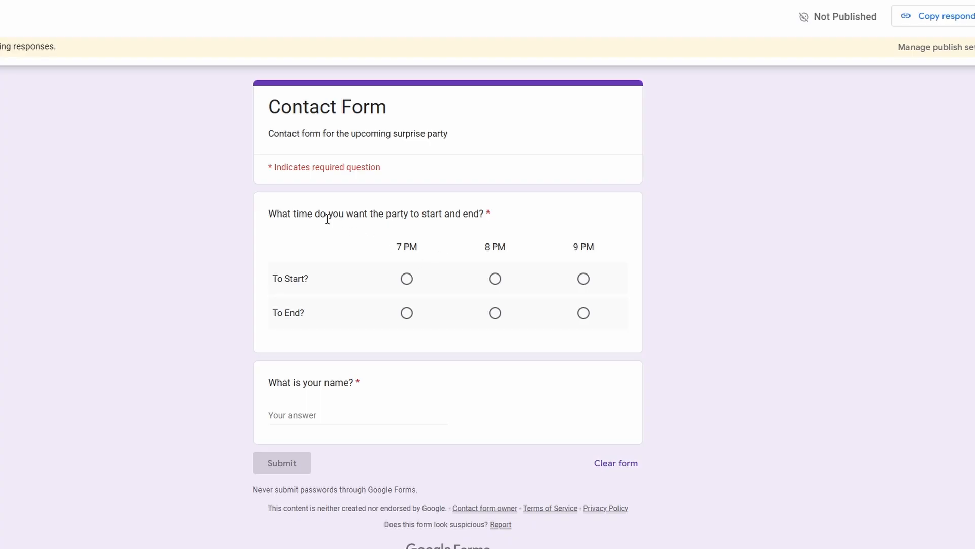
{"action": "left_click_drag", "start_coordinate": [292, 214], "coordinate": [480, 216]}
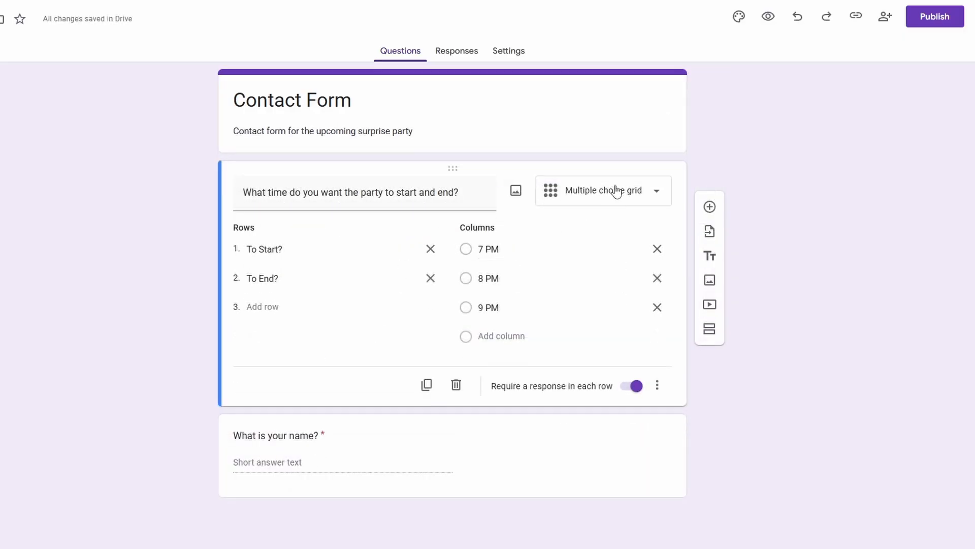
Change the party time question to the Checkbox grid type and test it in the preview by ticking 7 PM and 8 PM for "To Start?"
{"action": "left_click", "coordinate": [591, 192]}
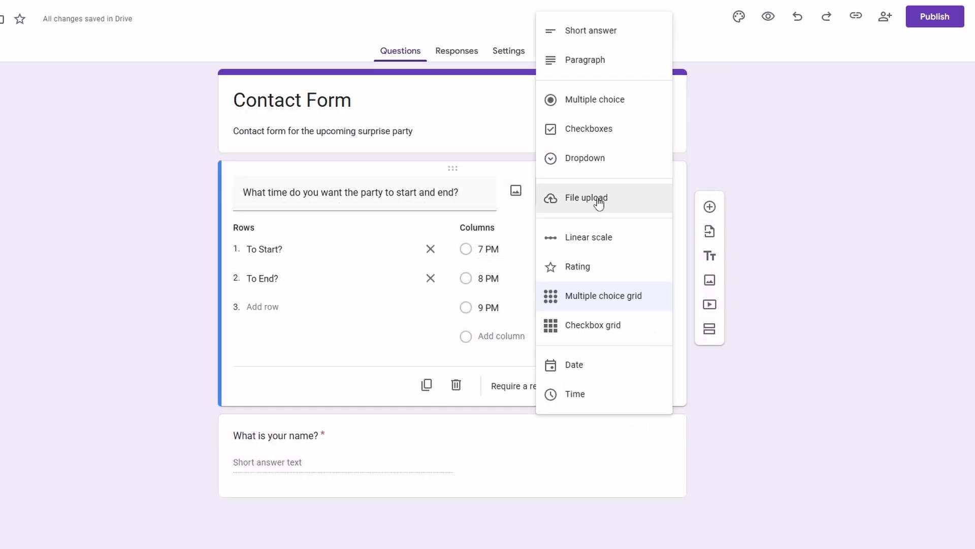
{"action": "left_click", "coordinate": [570, 329]}
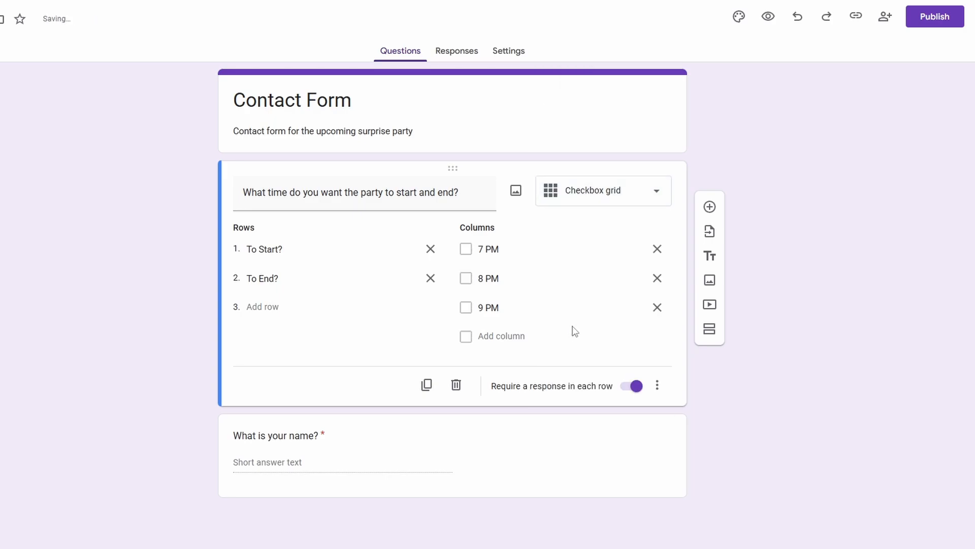
{"action": "left_click", "coordinate": [768, 16]}
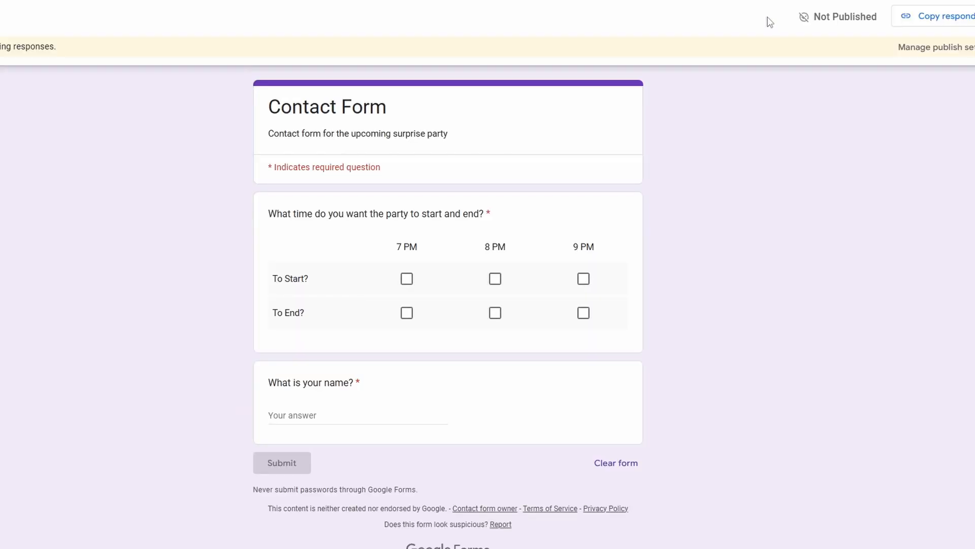
{"action": "left_click", "coordinate": [407, 278]}
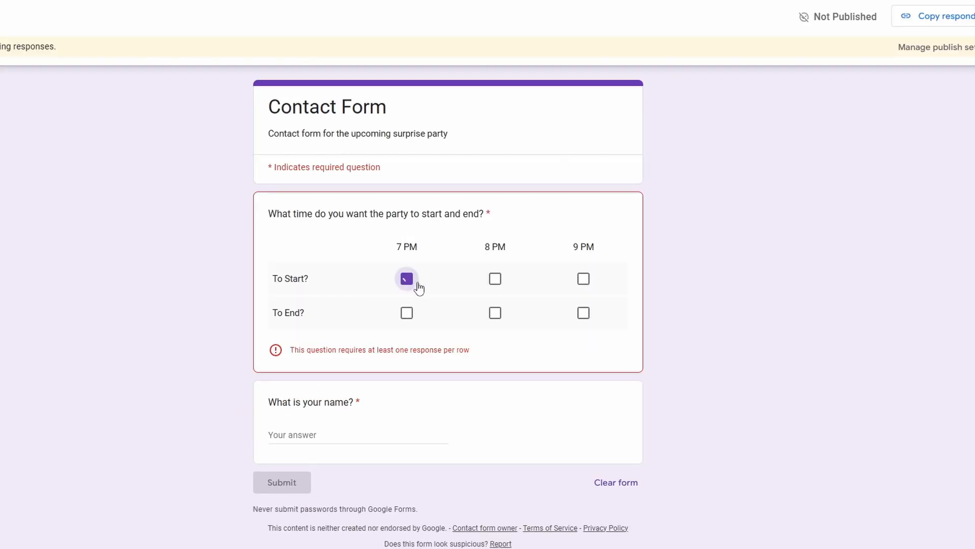
{"action": "left_click", "coordinate": [494, 278]}
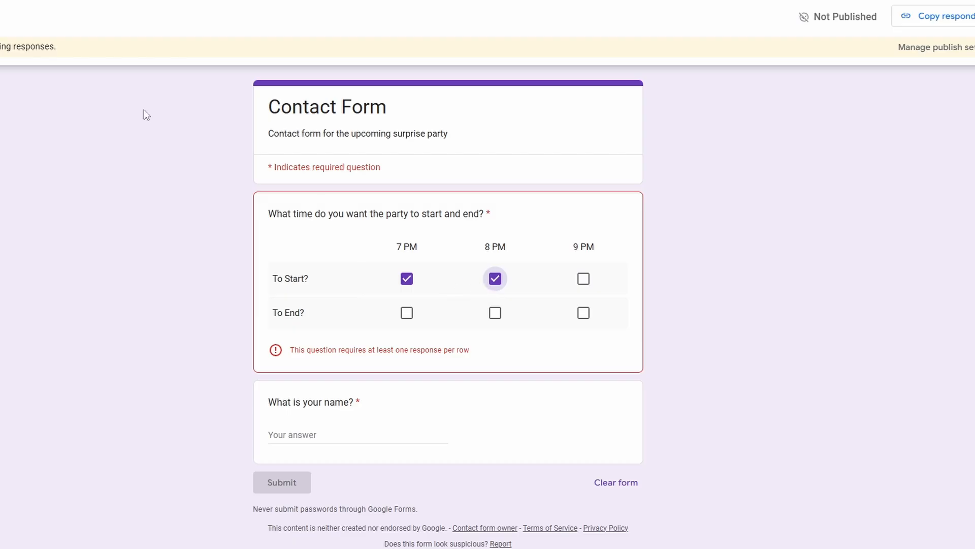
{"action": "key", "text": "ctrl+w"}
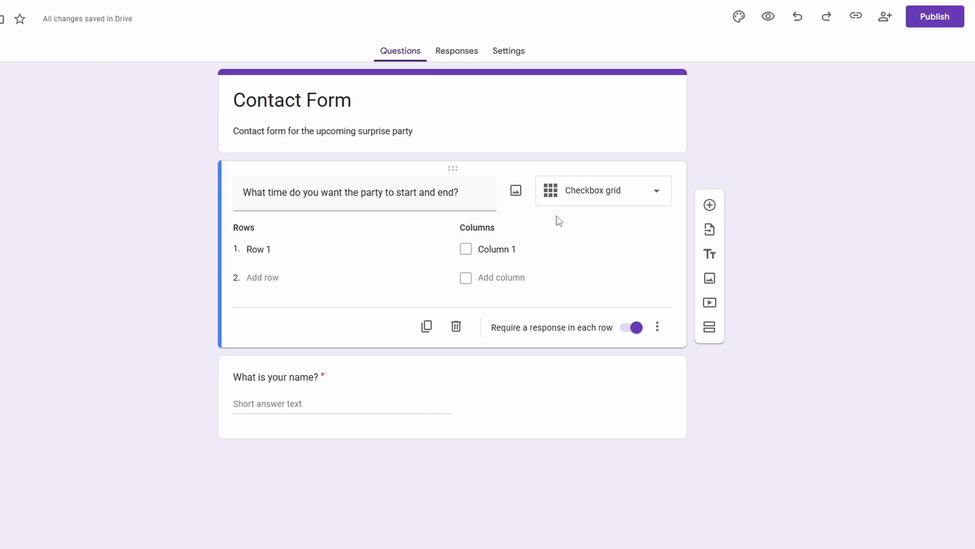
Switch the party time question to the Date type, and finally to the Time type
{"action": "left_click", "coordinate": [581, 193]}
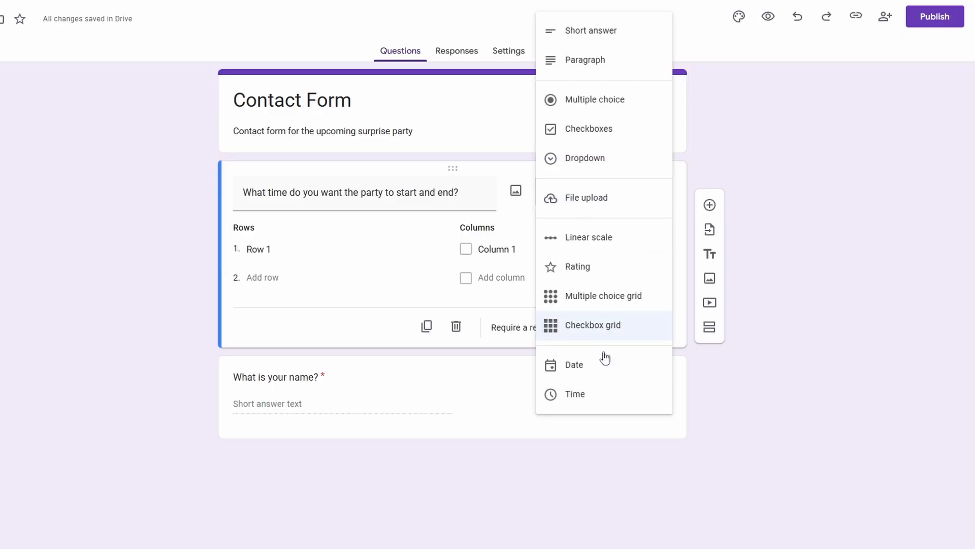
{"action": "left_click", "coordinate": [577, 366]}
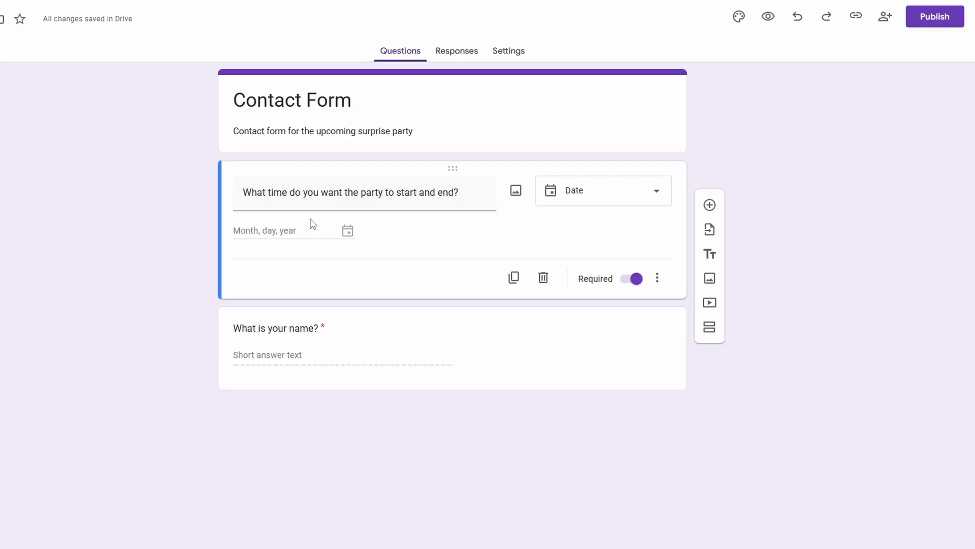
{"action": "left_click", "coordinate": [573, 191]}
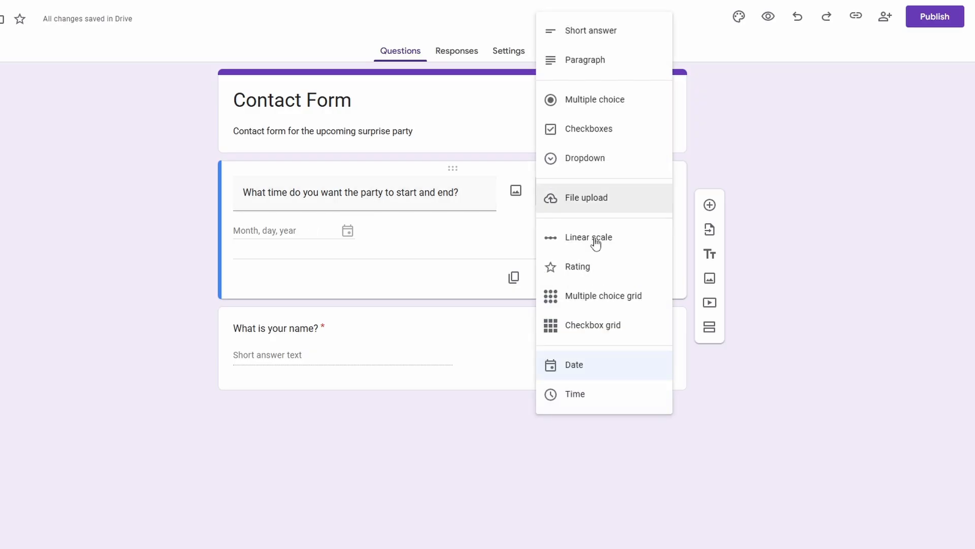
{"action": "left_click", "coordinate": [623, 408]}
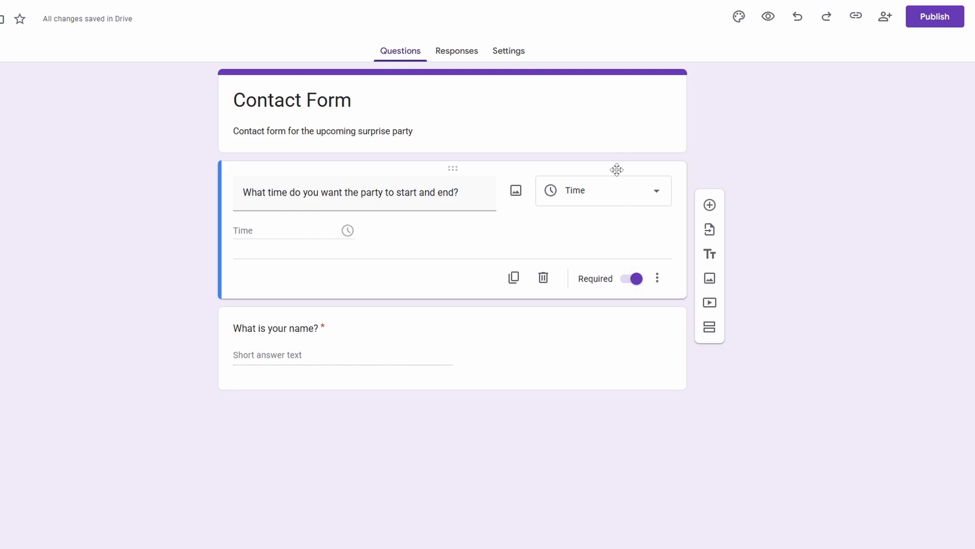
Review the available question types and add a new blank question below the party time question
{"action": "left_click", "coordinate": [612, 194]}
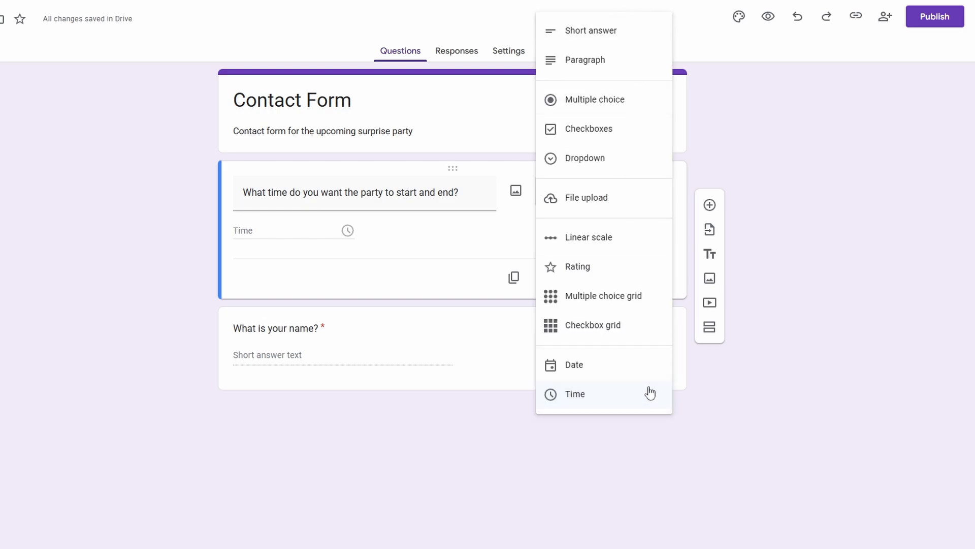
{"action": "left_click", "coordinate": [461, 233]}
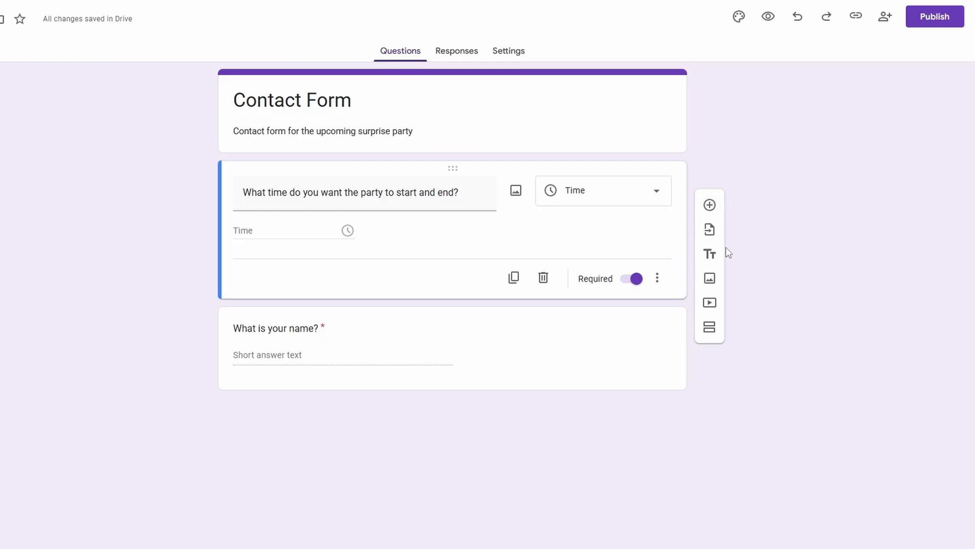
{"action": "left_click", "coordinate": [709, 208]}
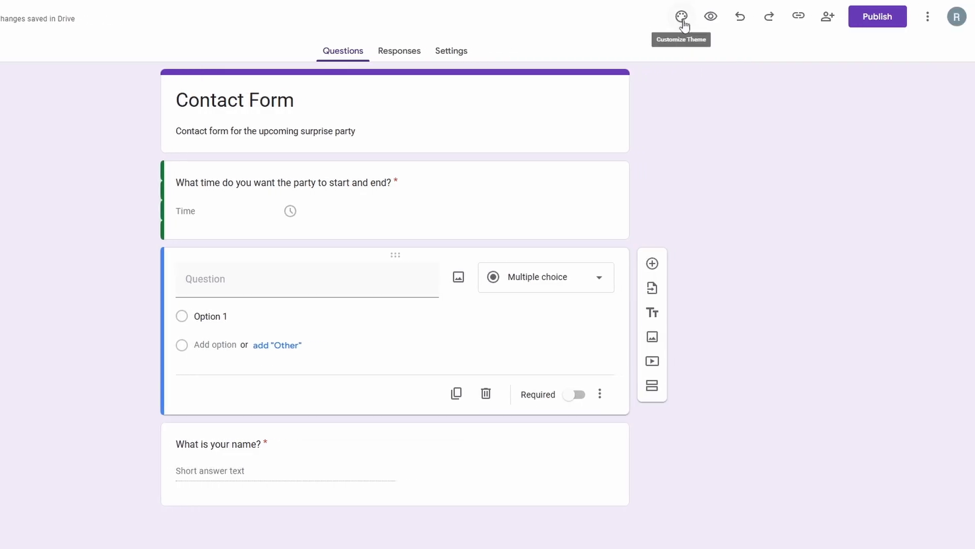
Customize the form's theme by setting the header font to Impact
{"action": "left_click", "coordinate": [681, 17]}
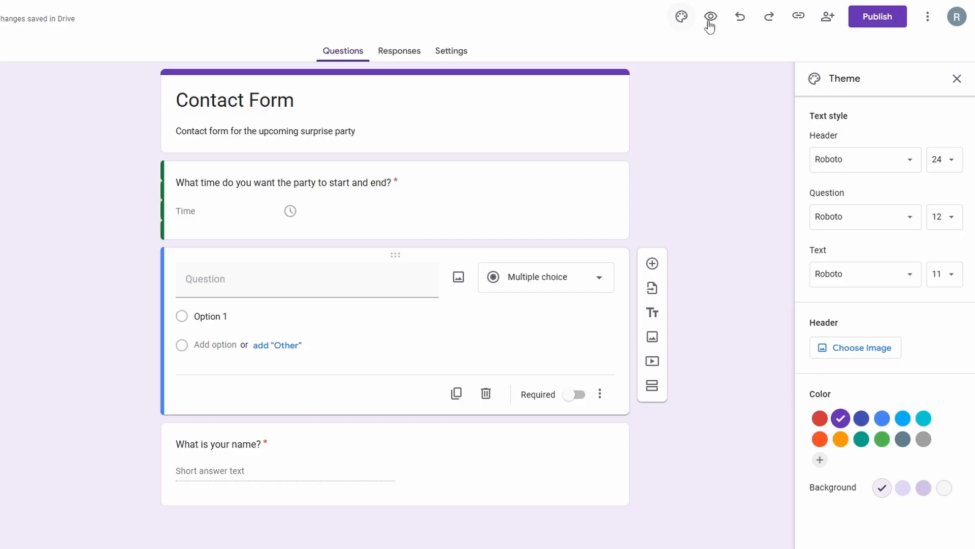
{"action": "left_click_drag", "start_coordinate": [841, 135], "coordinate": [810, 134]}
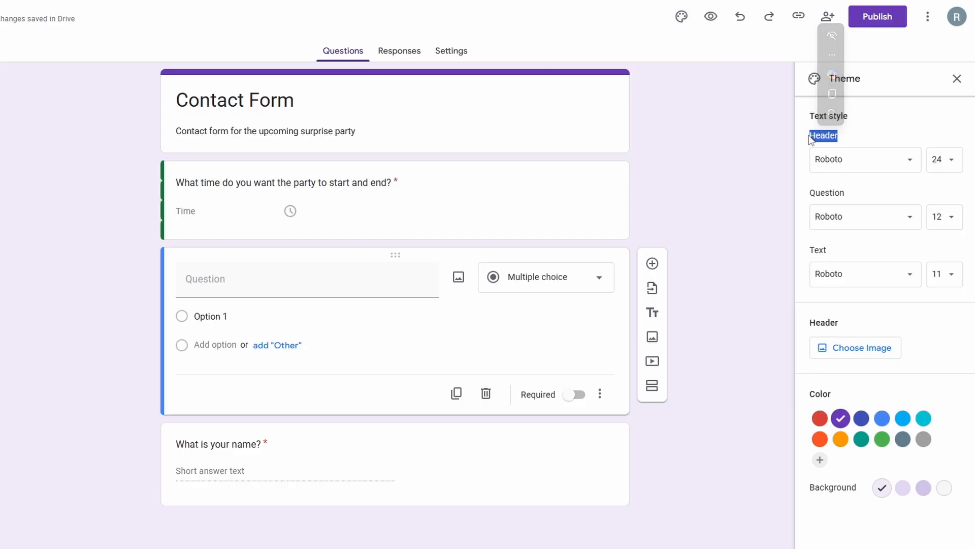
{"action": "left_click", "coordinate": [845, 166]}
{"action": "left_click", "coordinate": [846, 275]}
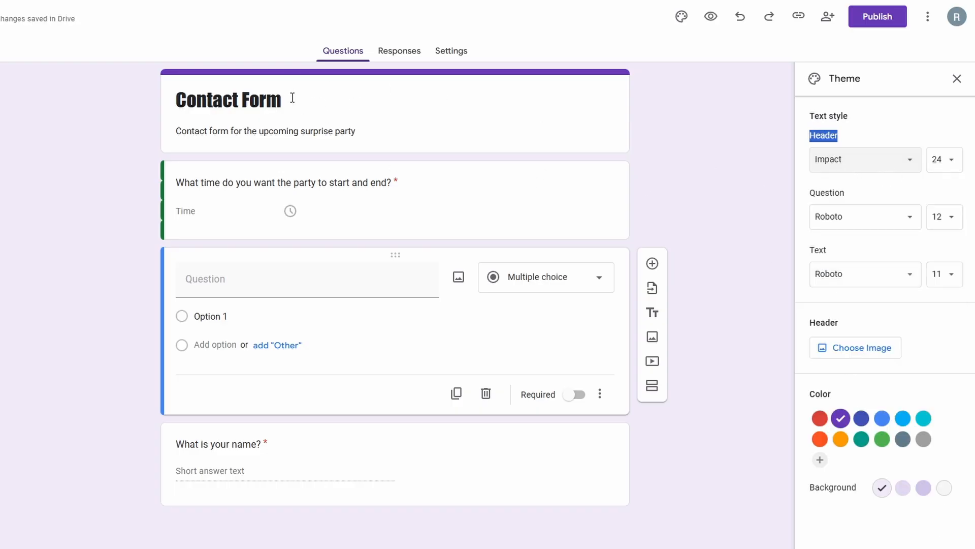
{"action": "left_click_drag", "start_coordinate": [288, 100], "coordinate": [177, 106]}
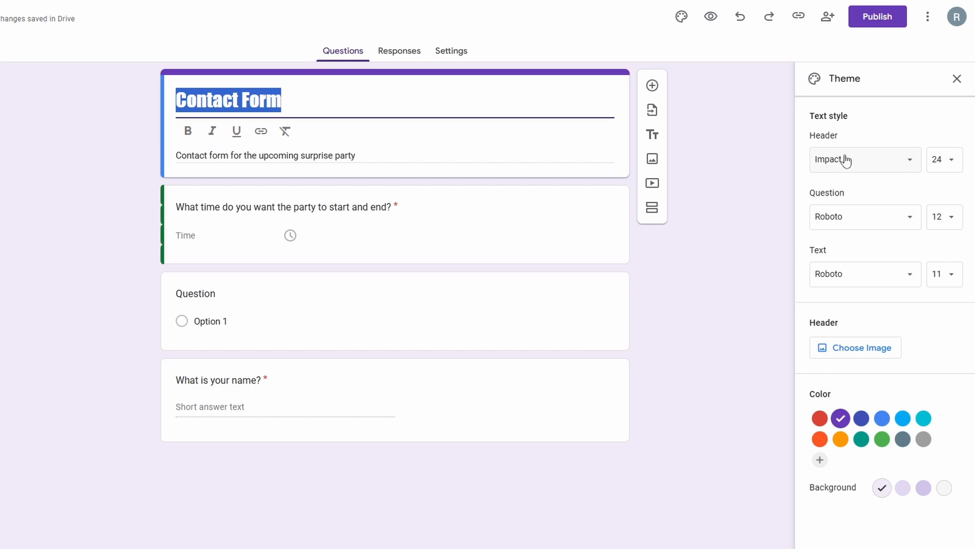
{"action": "left_click", "coordinate": [888, 131]}
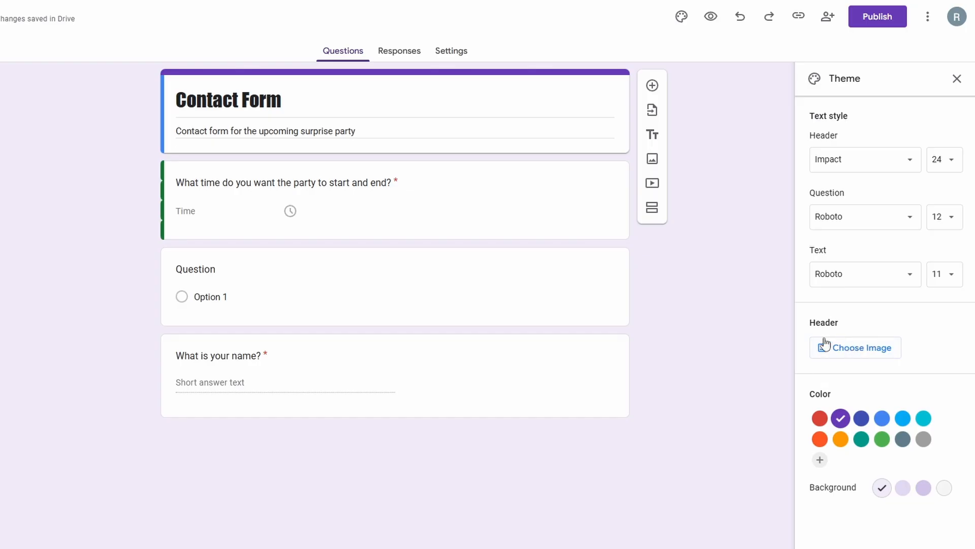
Browse the header image themes and insert the guitar player image from the Work and School category as the form's header
{"action": "left_click", "coordinate": [854, 351]}
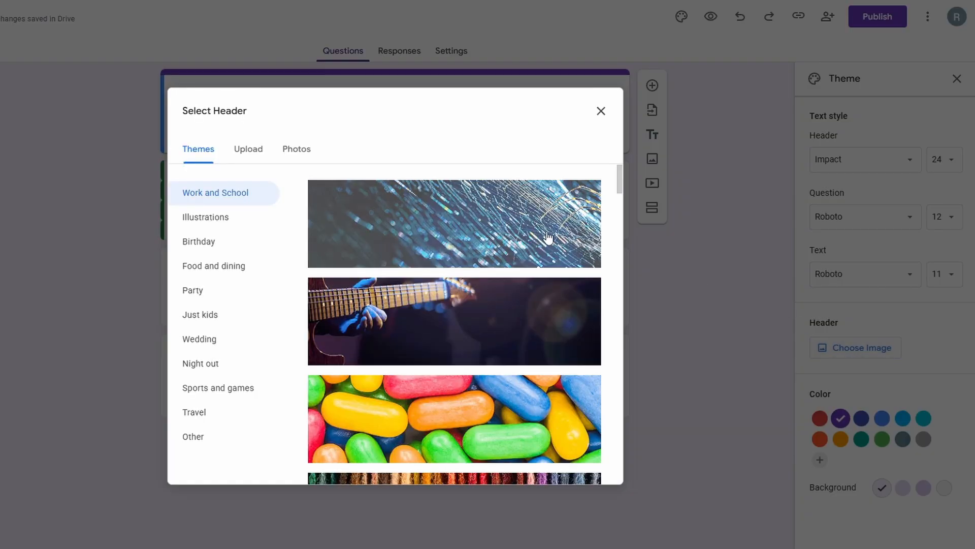
{"action": "left_click", "coordinate": [245, 216]}
{"action": "left_click", "coordinate": [225, 244]}
{"action": "left_click", "coordinate": [221, 290]}
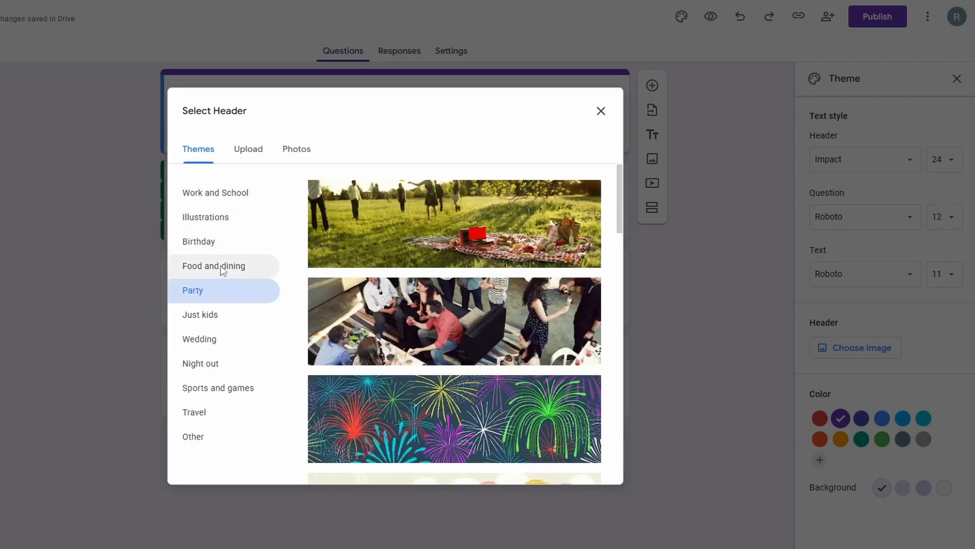
{"action": "left_click", "coordinate": [237, 197]}
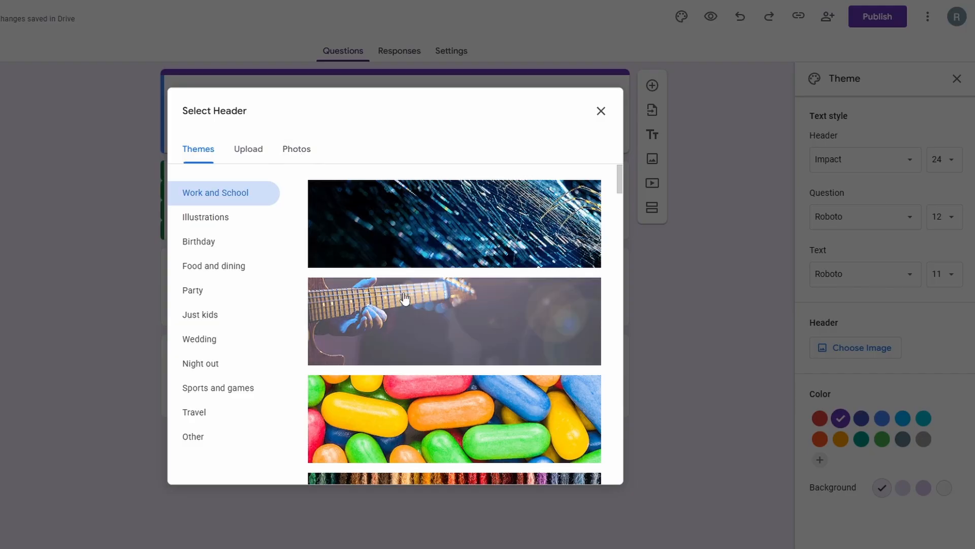
{"action": "left_click", "coordinate": [421, 313]}
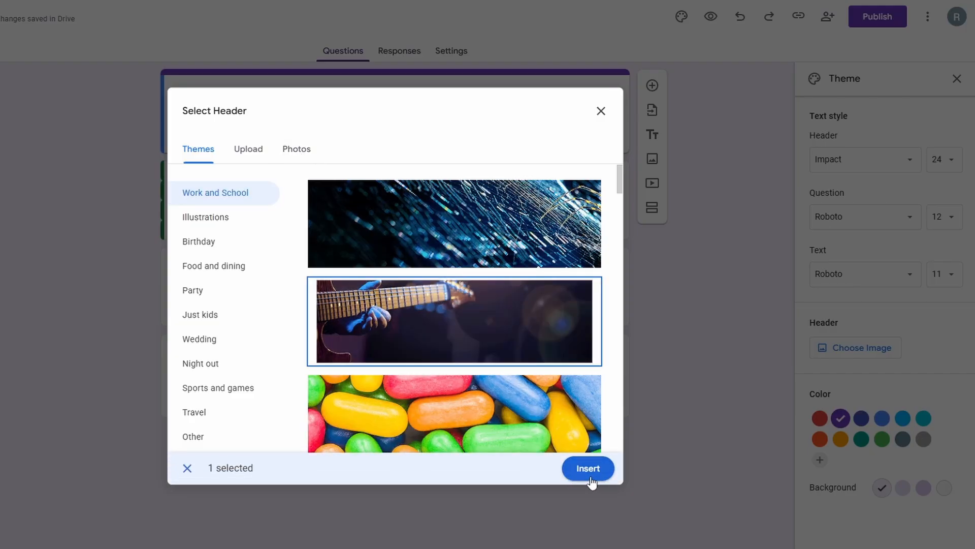
{"action": "left_click", "coordinate": [577, 480]}
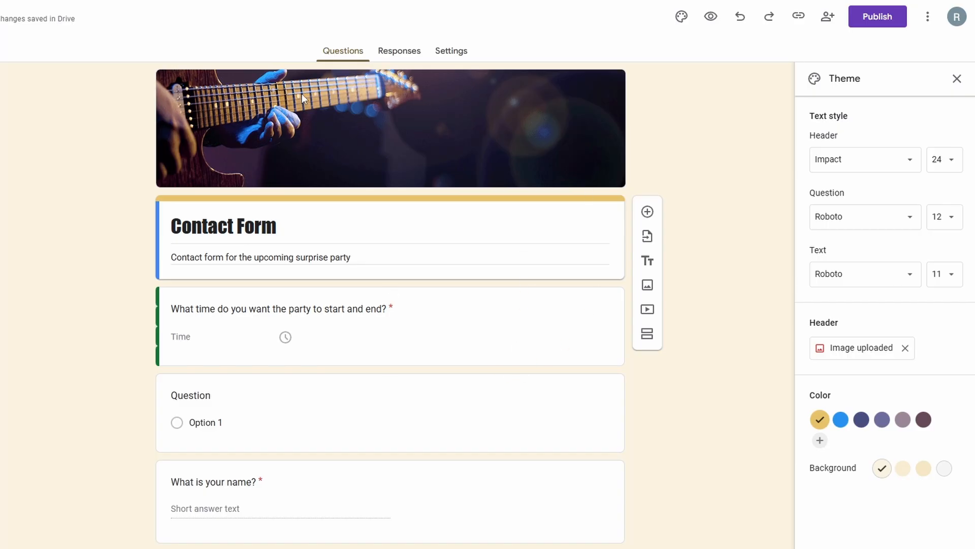
Try out the suggested theme colors and background shades, finishing with the bright blue theme color, and close the theme settings
{"action": "left_click", "coordinate": [846, 426]}
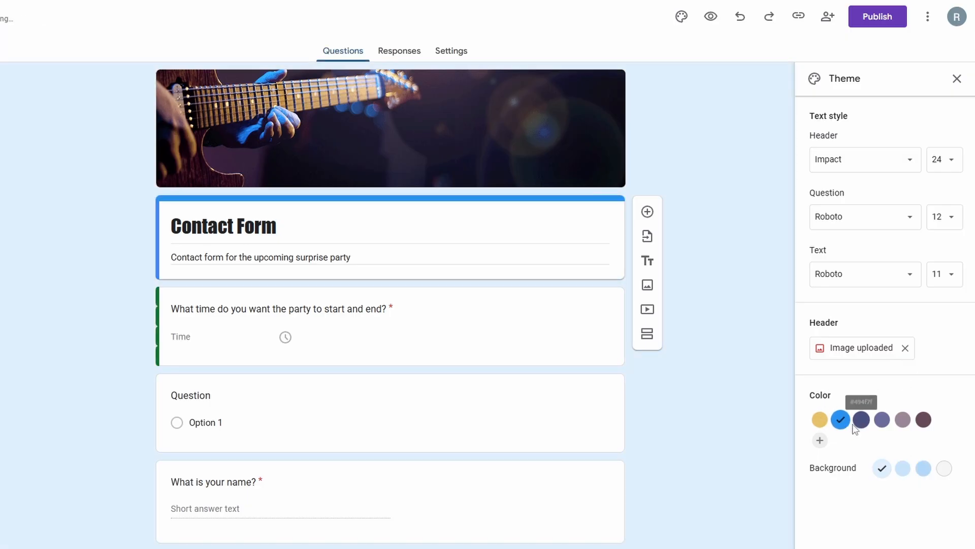
{"action": "left_click", "coordinate": [861, 422]}
{"action": "left_click", "coordinate": [883, 421]}
{"action": "left_click", "coordinate": [903, 421]}
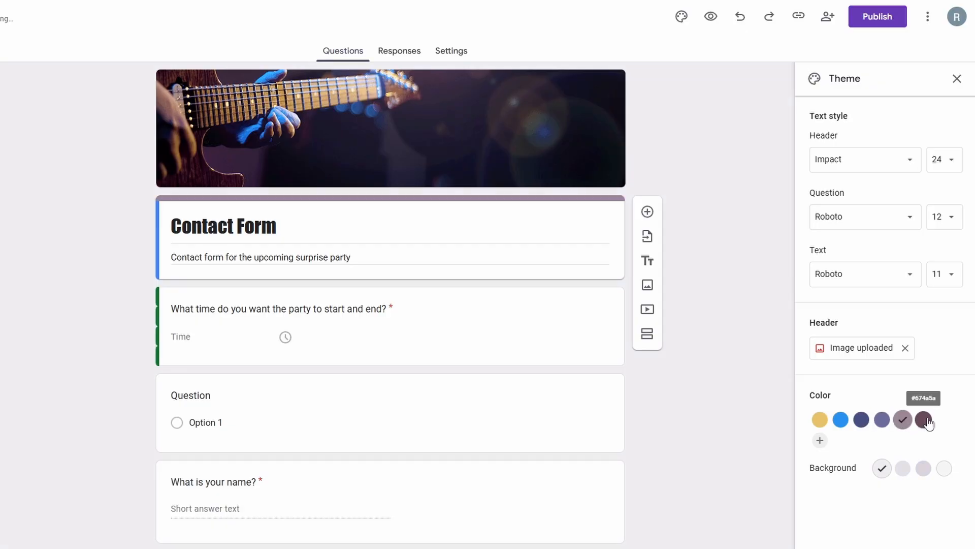
{"action": "left_click", "coordinate": [924, 421]}
{"action": "left_click", "coordinate": [902, 468]}
{"action": "left_click", "coordinate": [924, 467]}
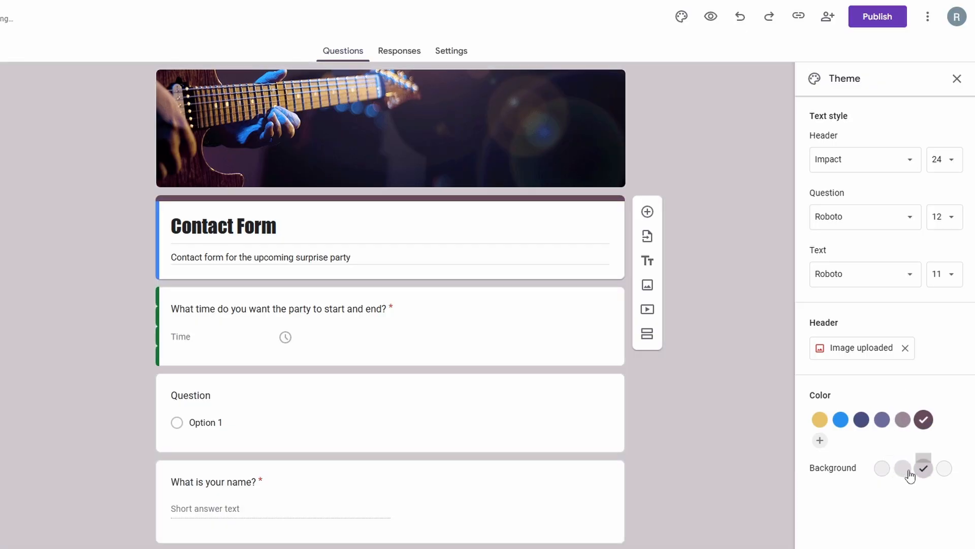
{"action": "left_click", "coordinate": [903, 467]}
{"action": "left_click", "coordinate": [882, 467]}
{"action": "left_click", "coordinate": [820, 421]}
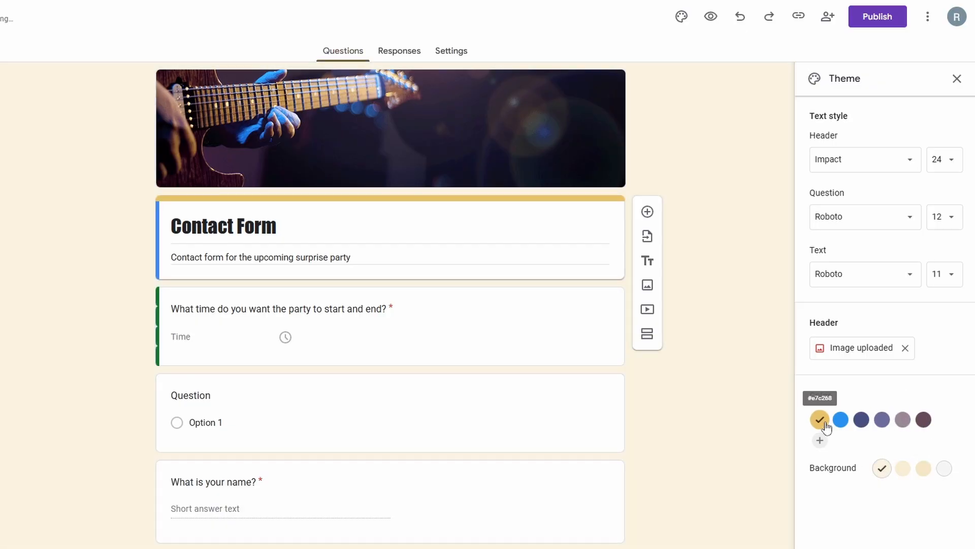
{"action": "left_click", "coordinate": [861, 420]}
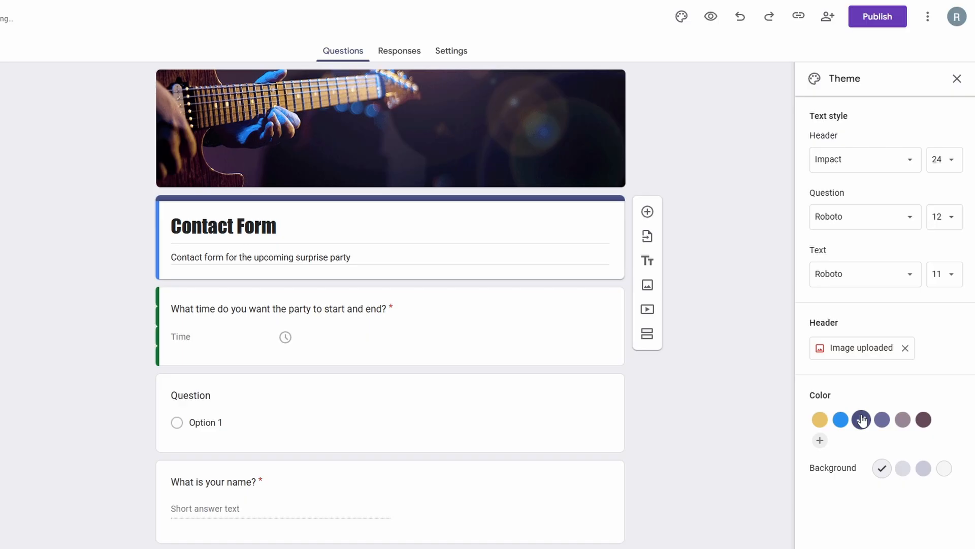
{"action": "left_click", "coordinate": [841, 419]}
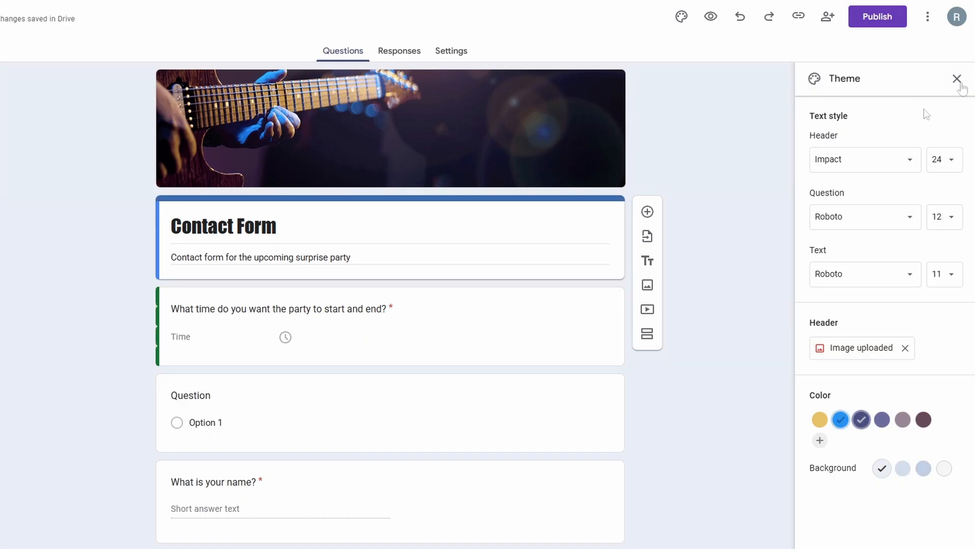
{"action": "left_click", "coordinate": [958, 79]}
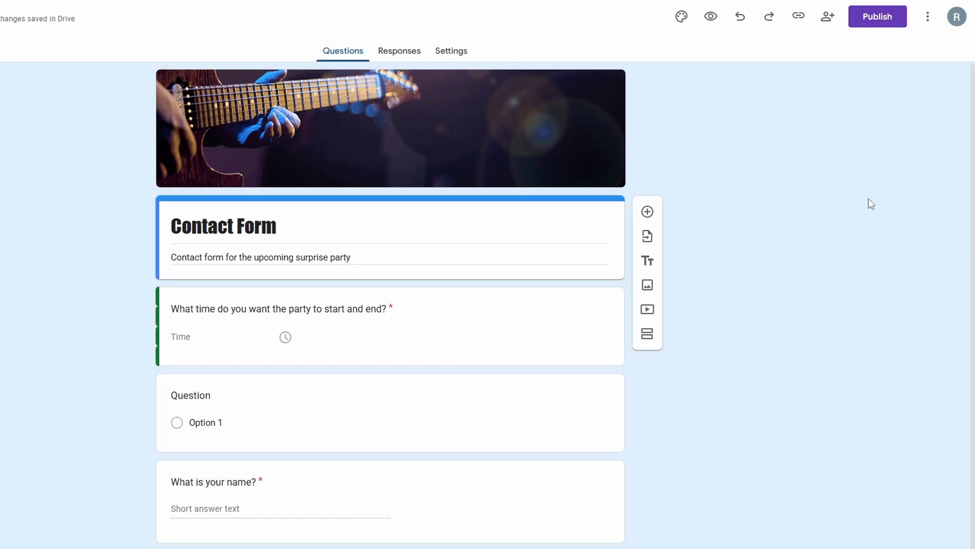
Publish the form with responders set to anyone with the link, and bring up its responder link for copying
{"action": "left_click", "coordinate": [873, 15]}
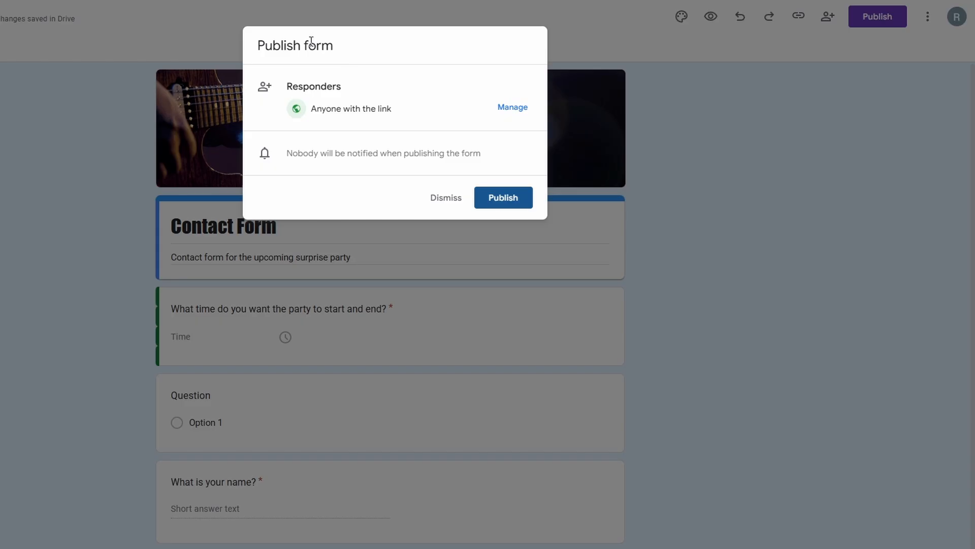
{"action": "left_click_drag", "start_coordinate": [287, 87], "coordinate": [341, 87]}
{"action": "left_click", "coordinate": [398, 118]}
{"action": "left_click_drag", "start_coordinate": [396, 112], "coordinate": [313, 109]}
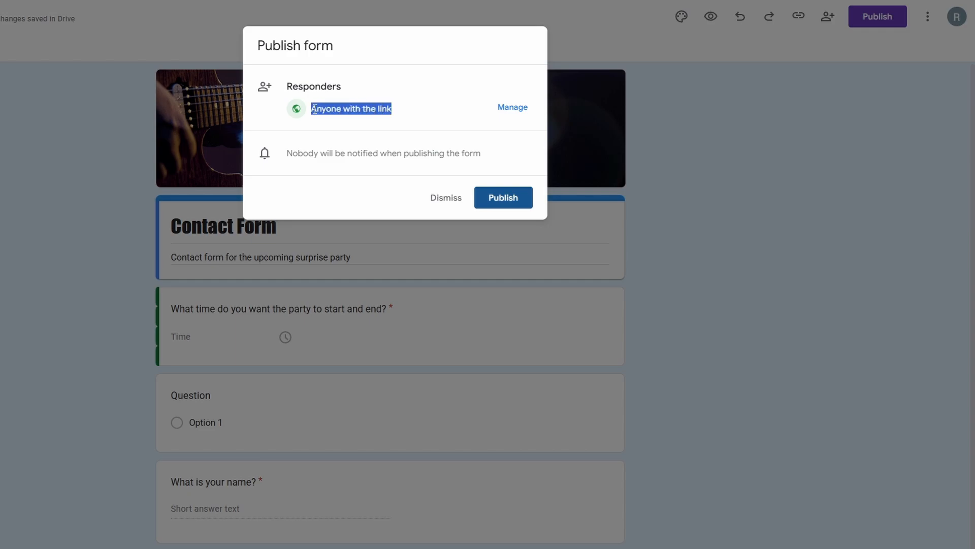
{"action": "left_click", "coordinate": [393, 113]}
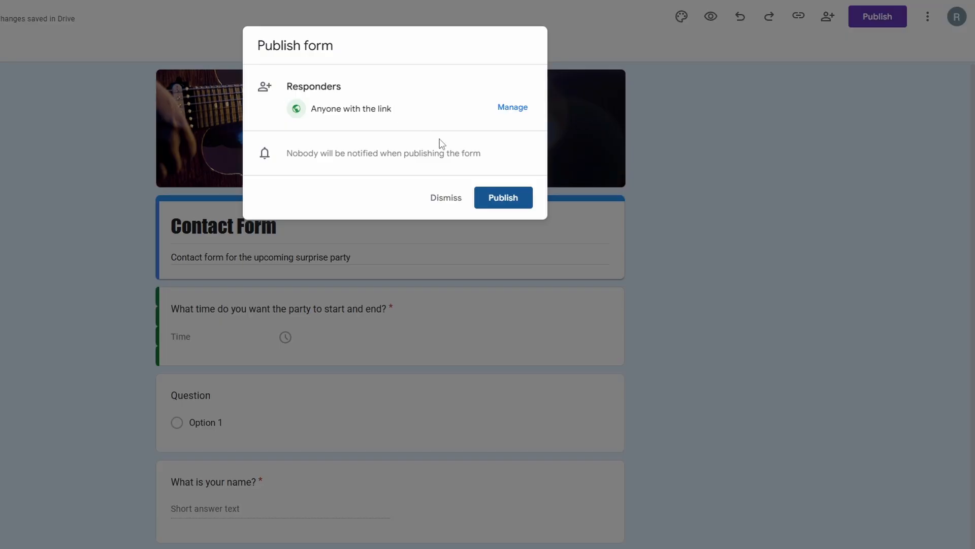
{"action": "left_click", "coordinate": [496, 199]}
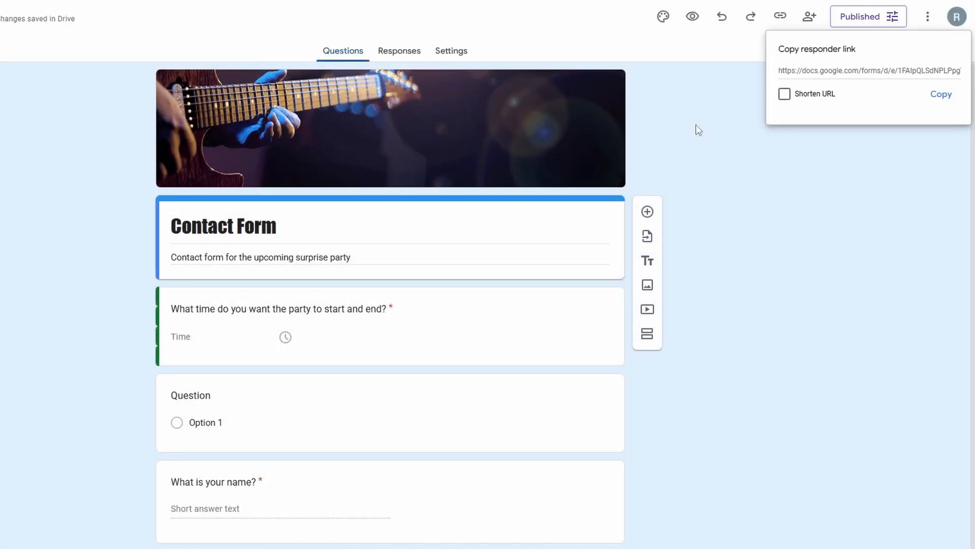
{"action": "left_click", "coordinate": [781, 16]}
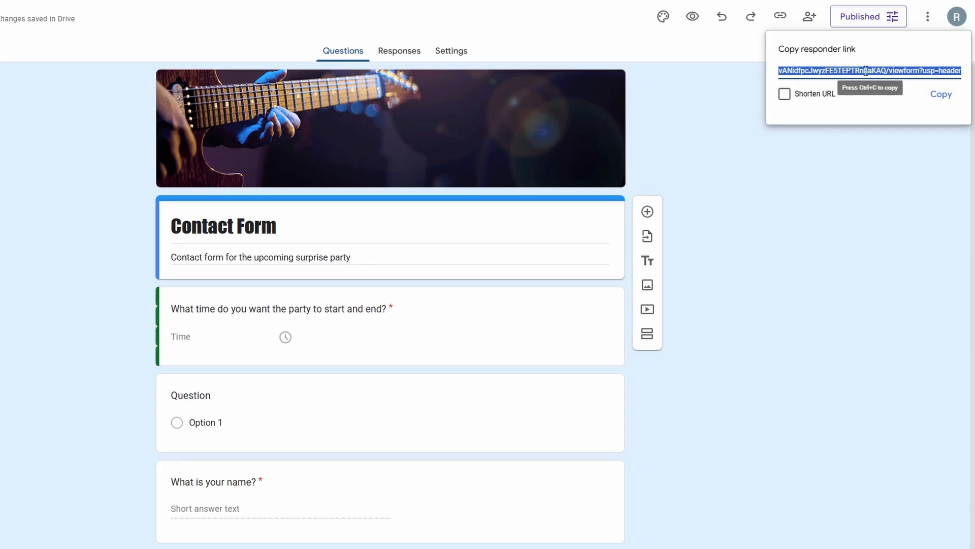
Shorten the form's responder link and copy it
{"action": "left_click", "coordinate": [785, 94]}
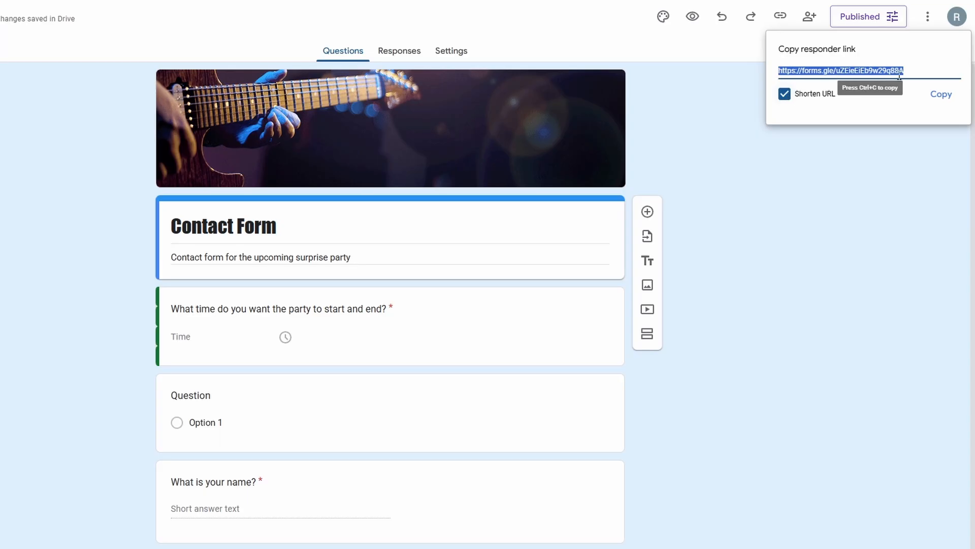
{"action": "left_click", "coordinate": [941, 94]}
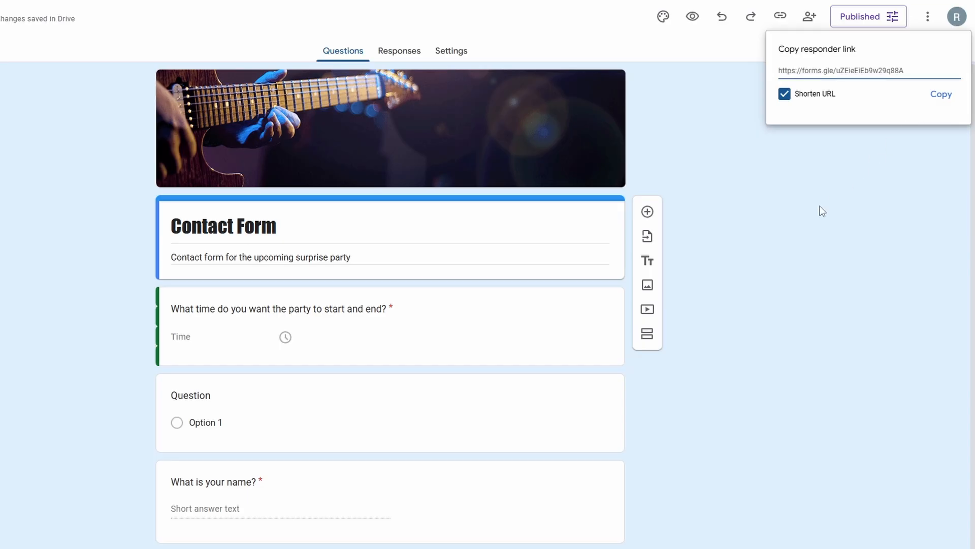
{"action": "left_click", "coordinate": [924, 22]}
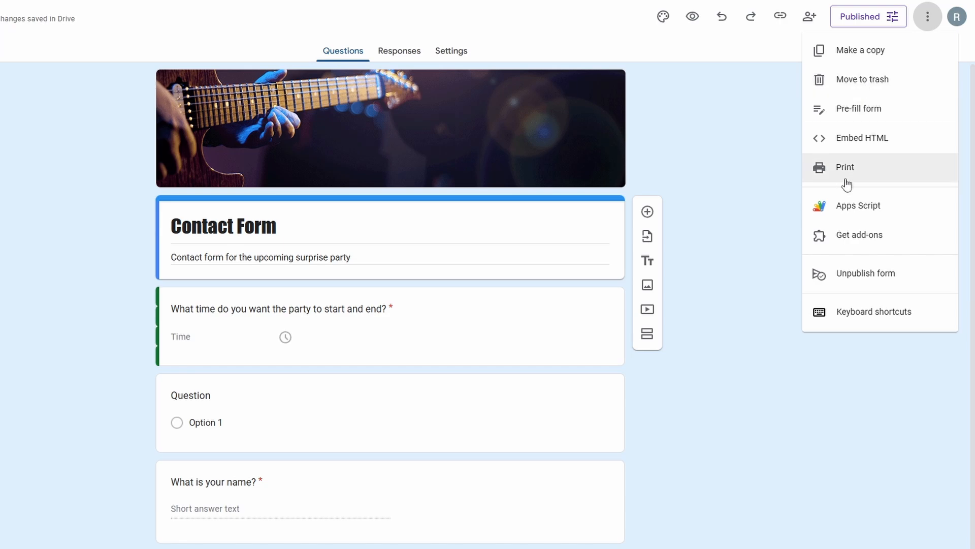
{"action": "left_click", "coordinate": [759, 203]}
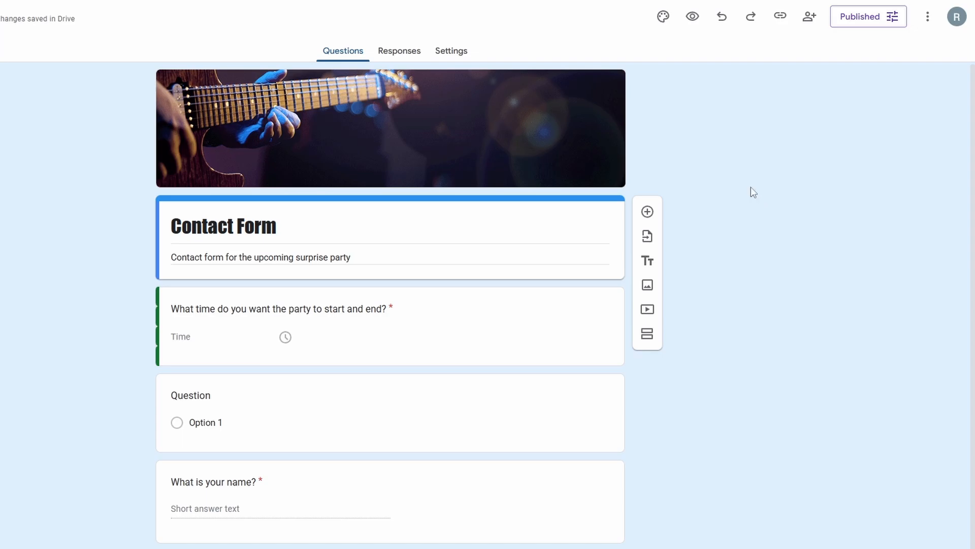
Return to the Forms home page, reopen the contact form from the recent forms, and show its responses
{"action": "left_click", "coordinate": [17, 13]}
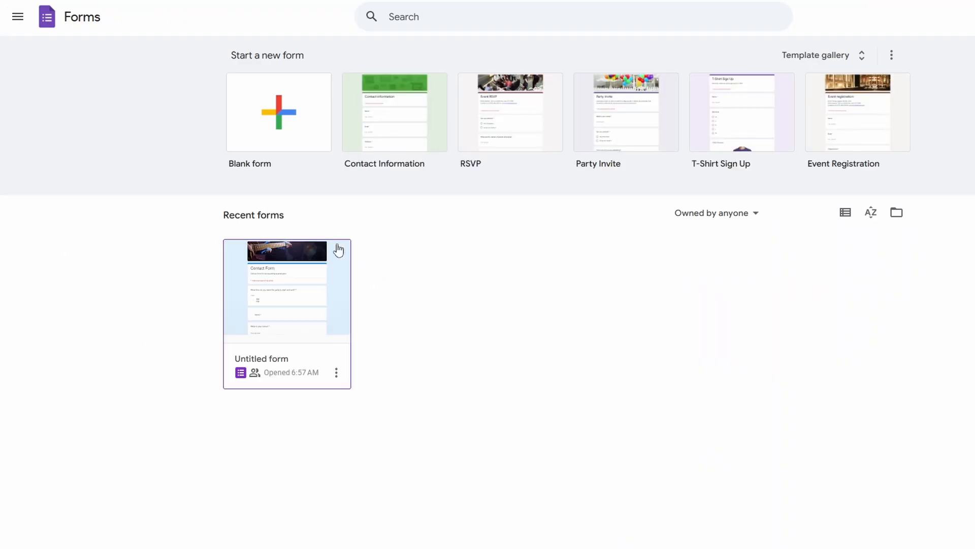
{"action": "left_click", "coordinate": [279, 287]}
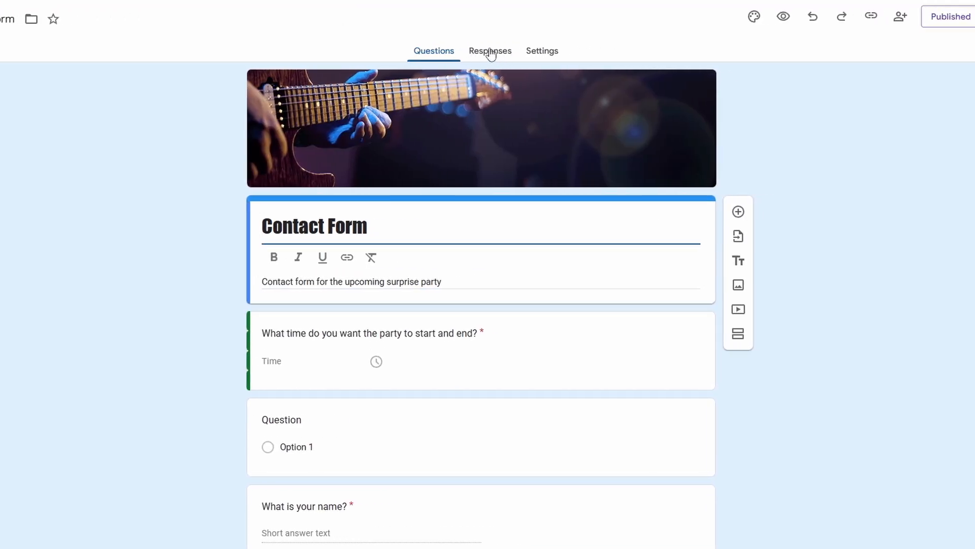
{"action": "left_click", "coordinate": [488, 55]}
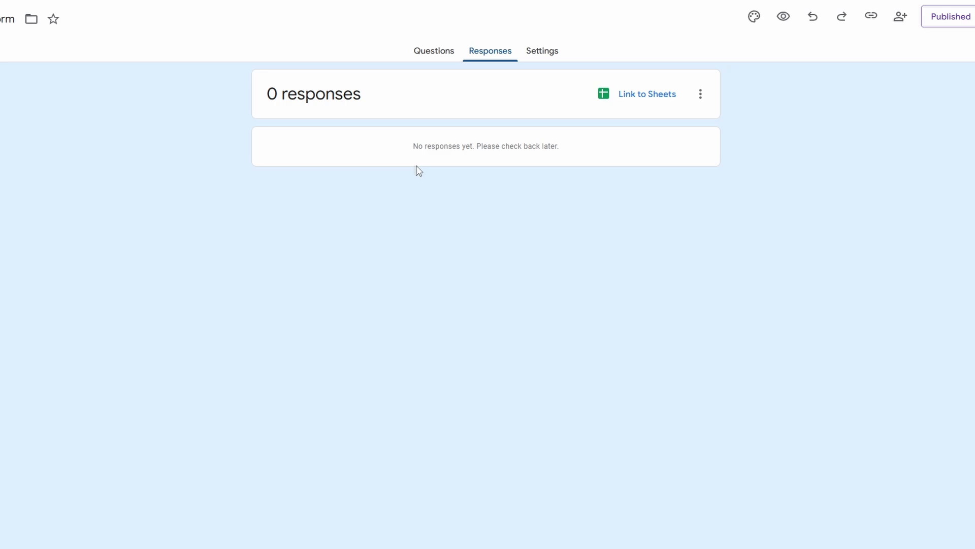
Name a new response spreadsheet Party Contact Form, switch the destination to an existing spreadsheet, and dismiss the dialog without linking
{"action": "left_click", "coordinate": [650, 100]}
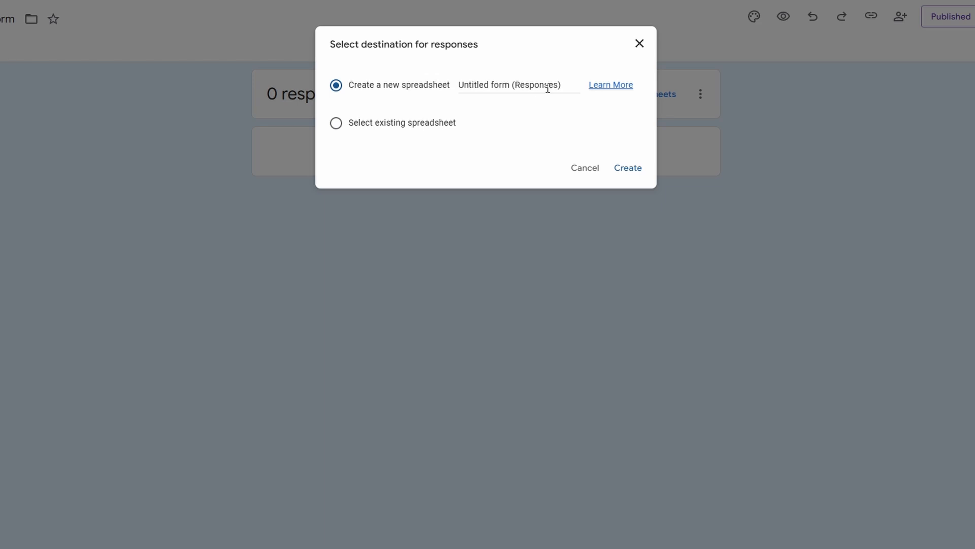
{"action": "left_click_drag", "start_coordinate": [567, 87], "coordinate": [452, 89]}
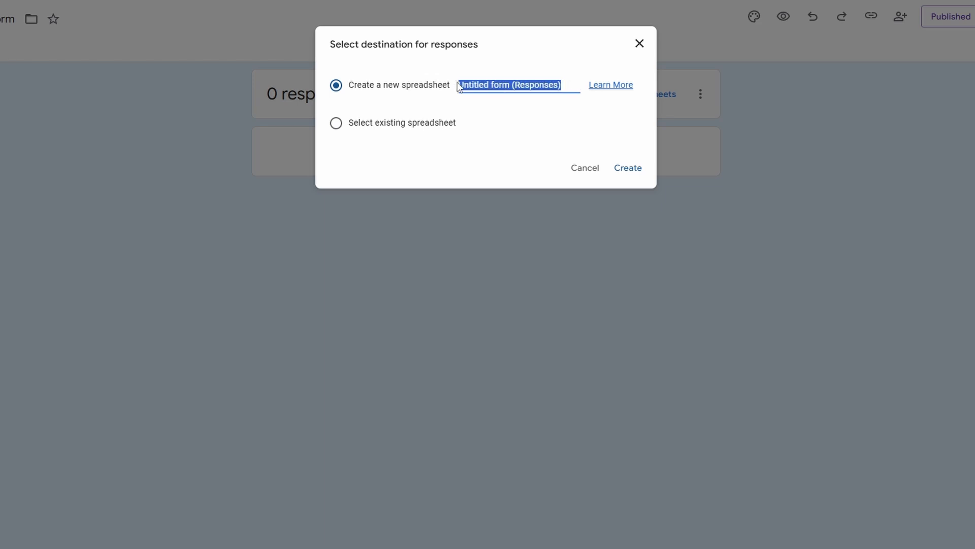
{"action": "type", "text": "Party Cont"}
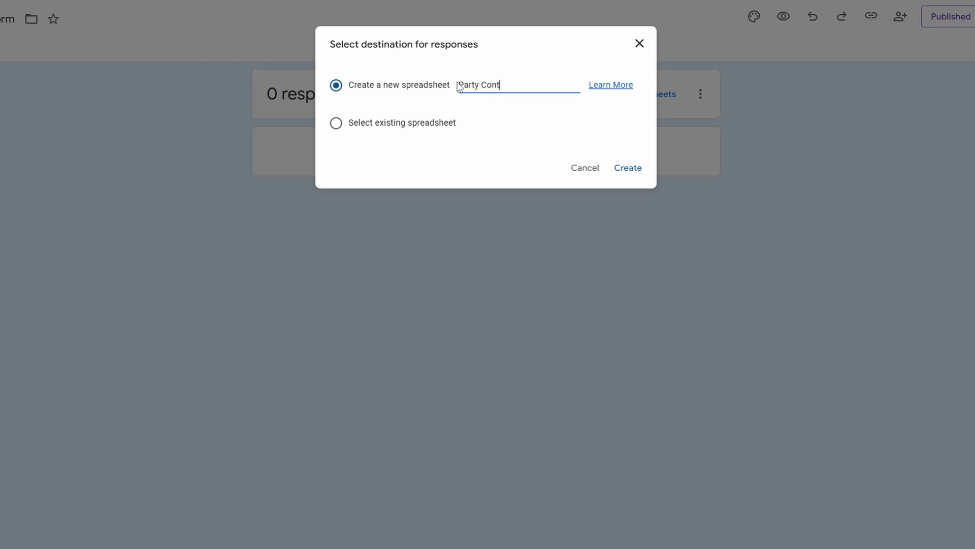
{"action": "type", "text": "act Form"}
{"action": "left_click", "coordinate": [361, 127]}
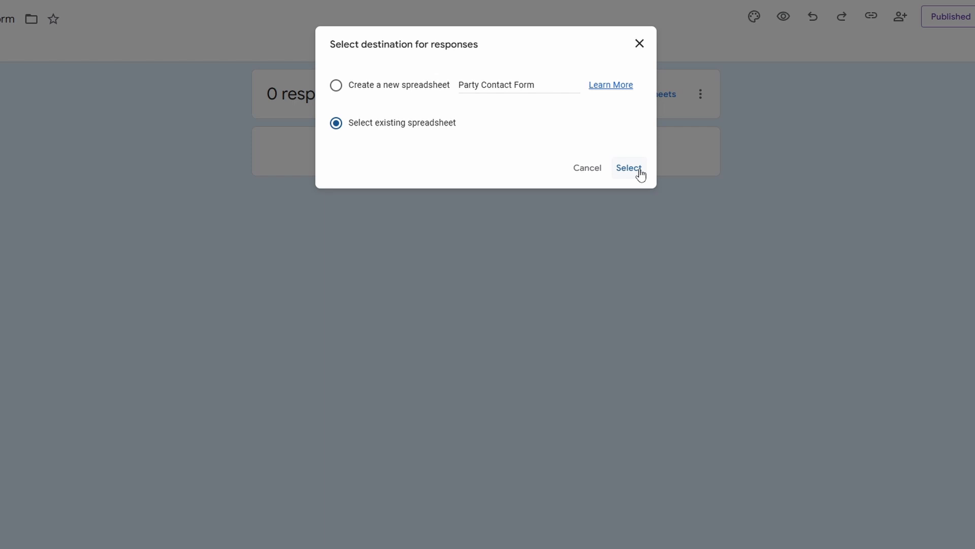
{"action": "left_click", "coordinate": [641, 45]}
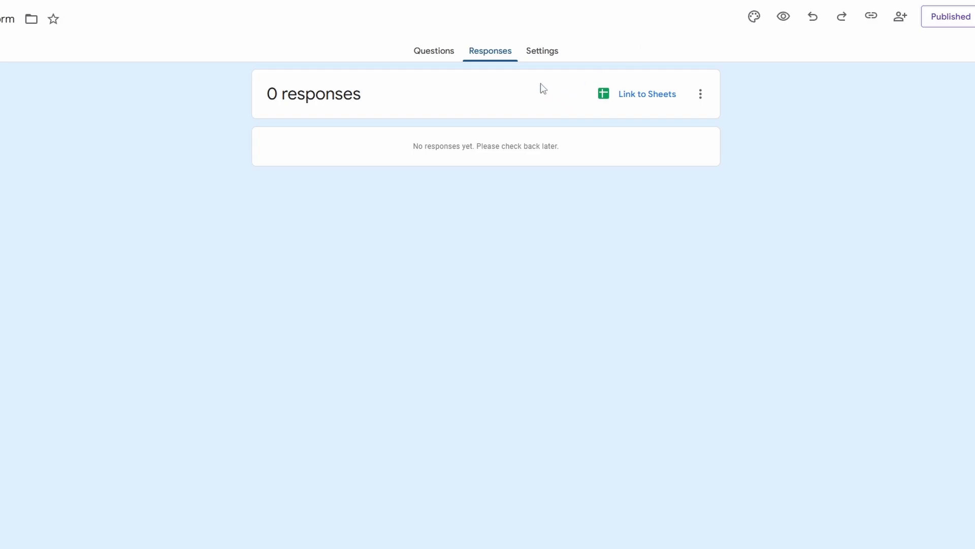
Examine the options for collecting and protecting responses in the form's settings, and collapse them again
{"action": "left_click", "coordinate": [538, 57]}
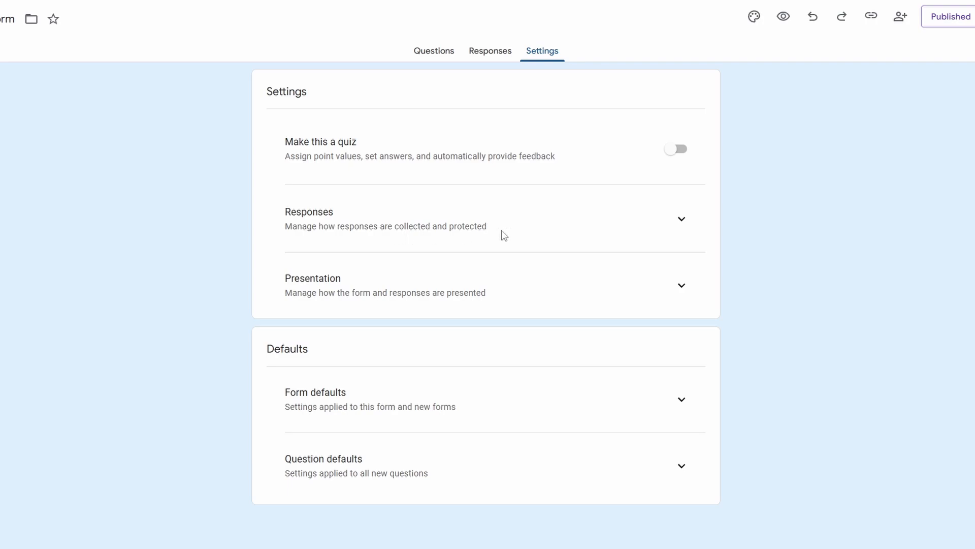
{"action": "left_click", "coordinate": [682, 219]}
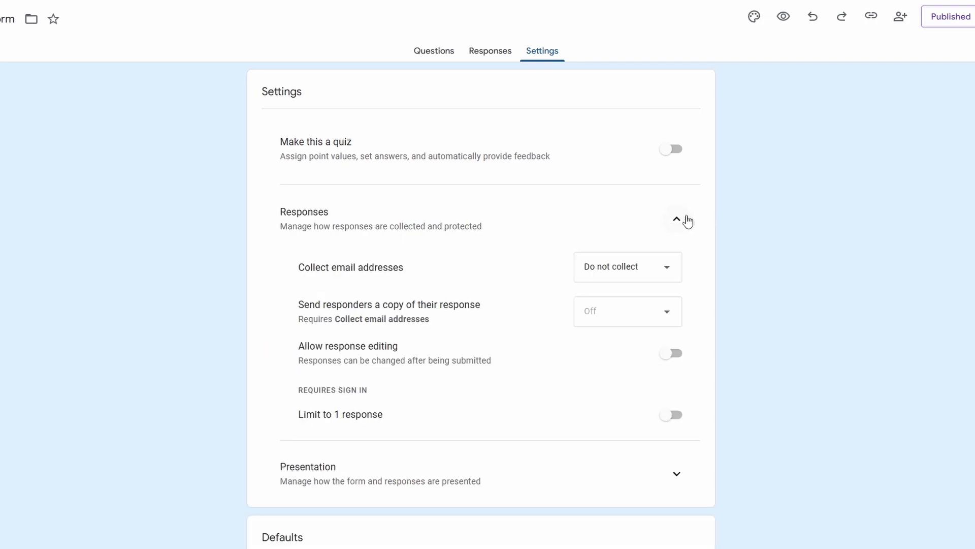
{"action": "left_click", "coordinate": [684, 218]}
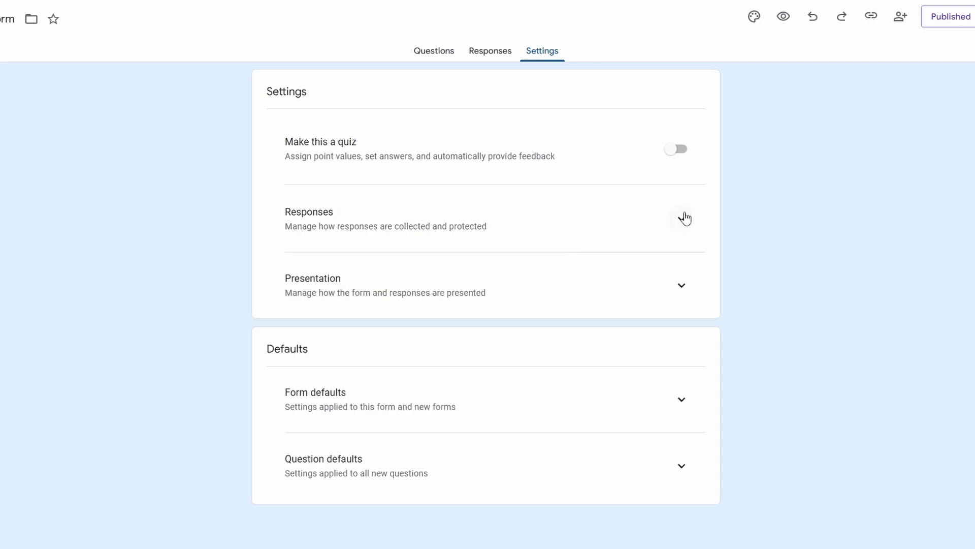